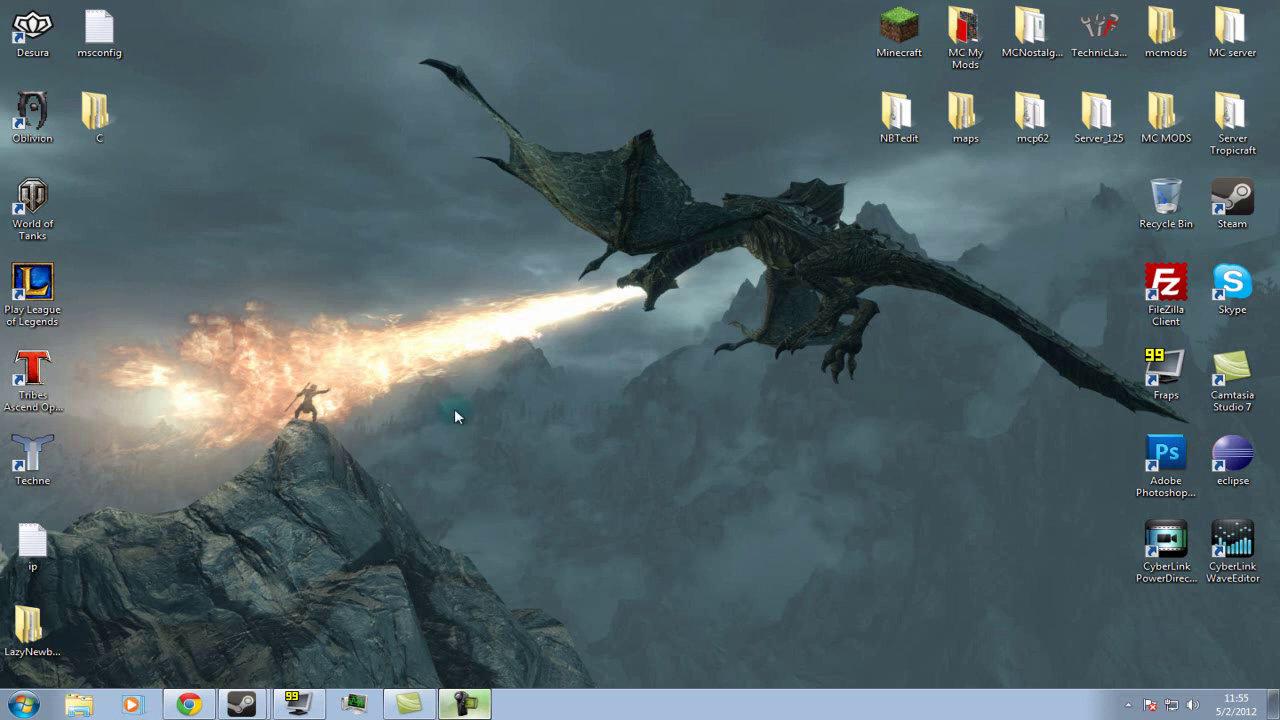
Step: Bring Chrome back up, dismiss the downloads bar, and search Google for 'tropicraft 3.0'
click(188, 702)
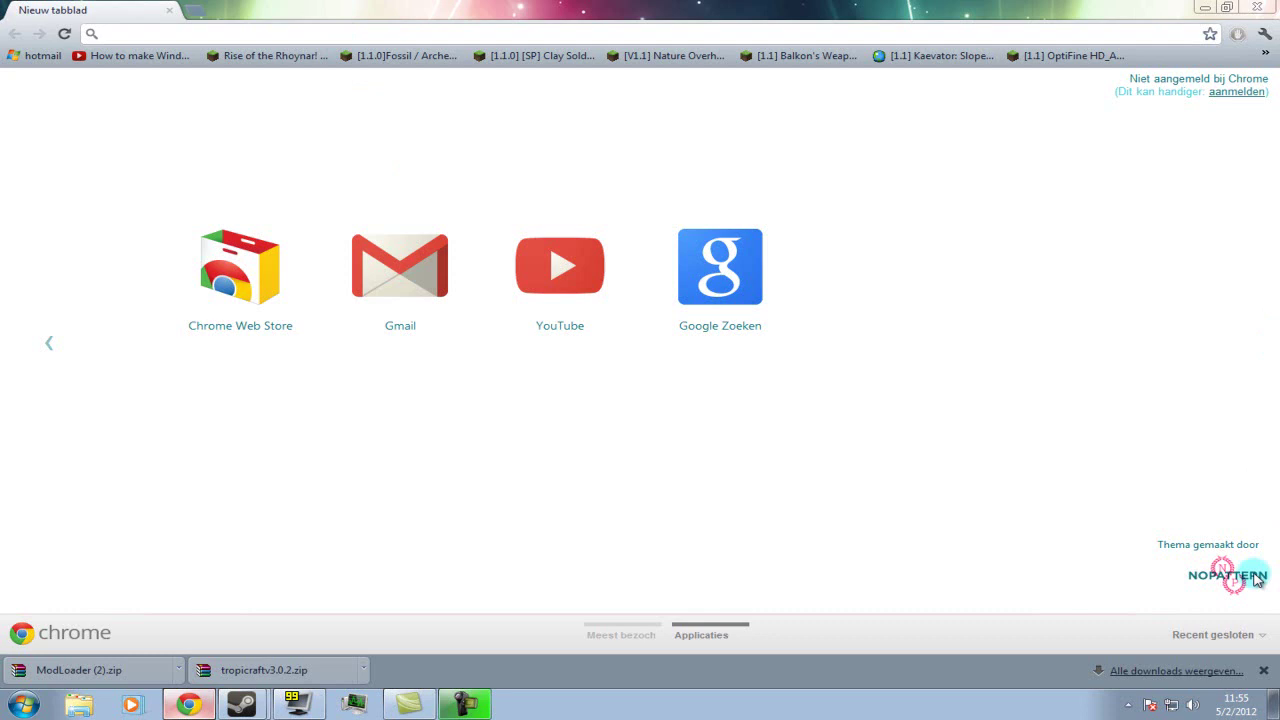
click(1263, 670)
click(328, 39)
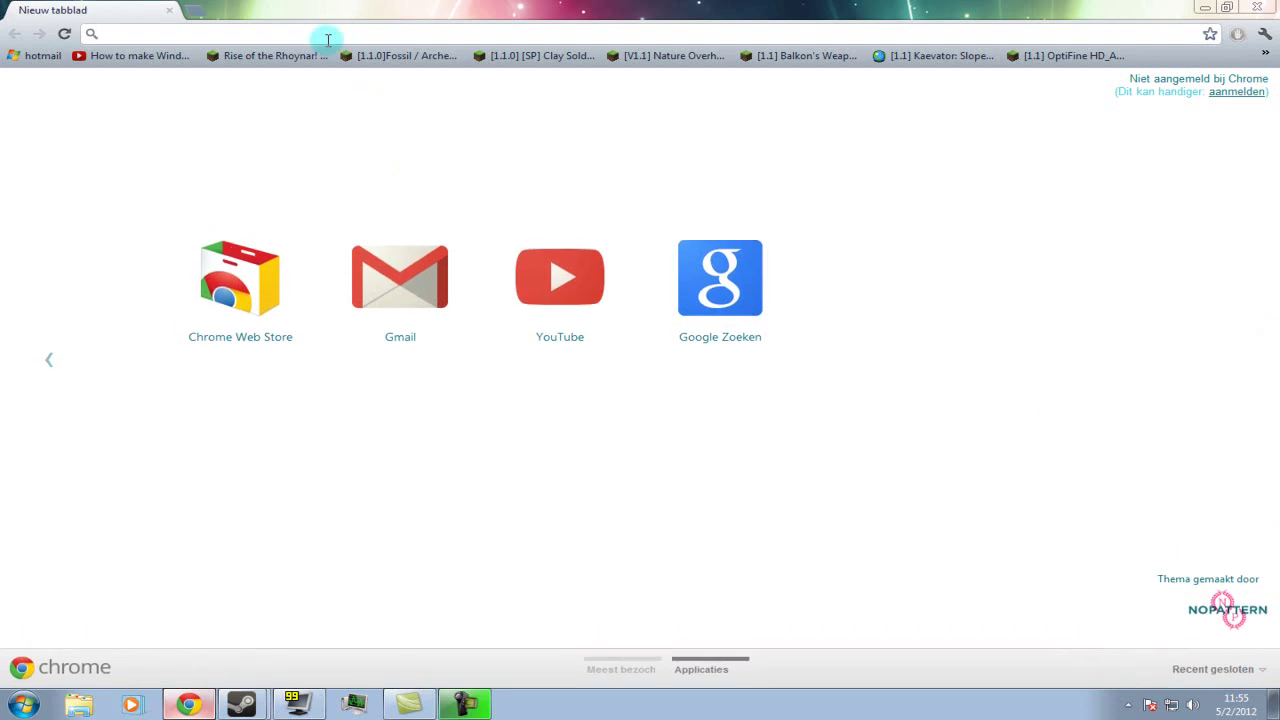
text(tropicraft 3.)
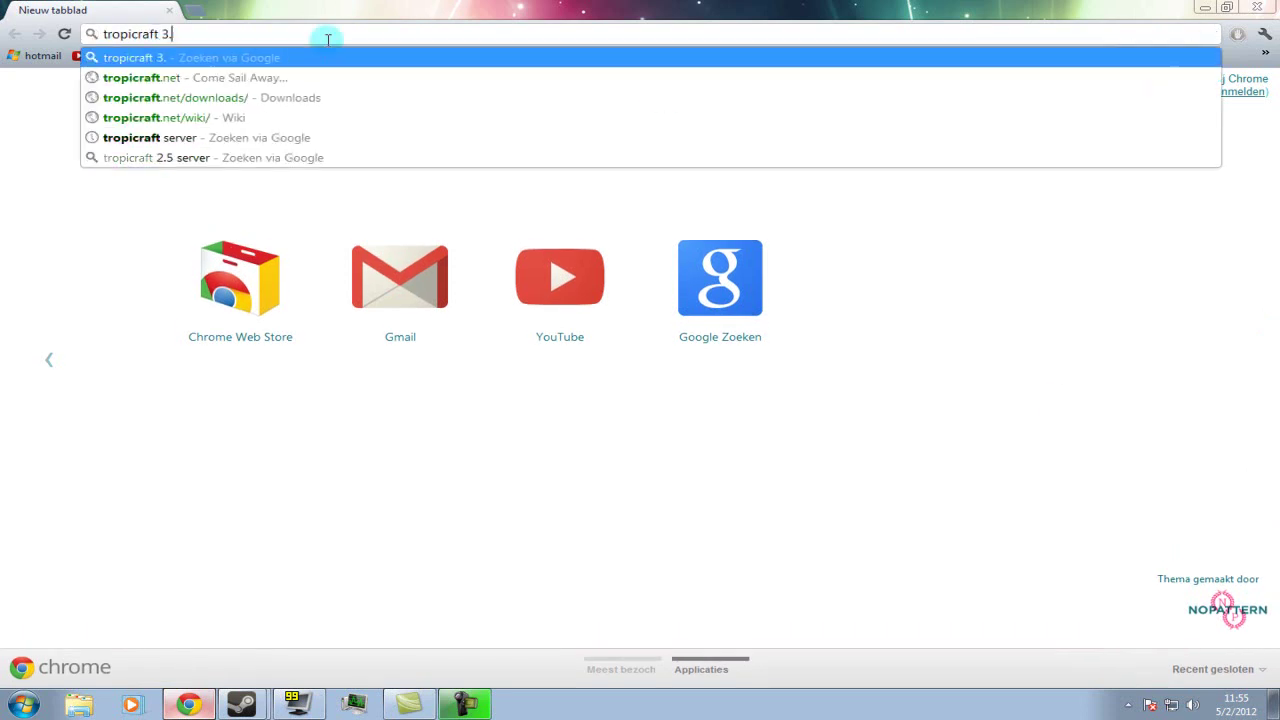
text(0)
key(Return)
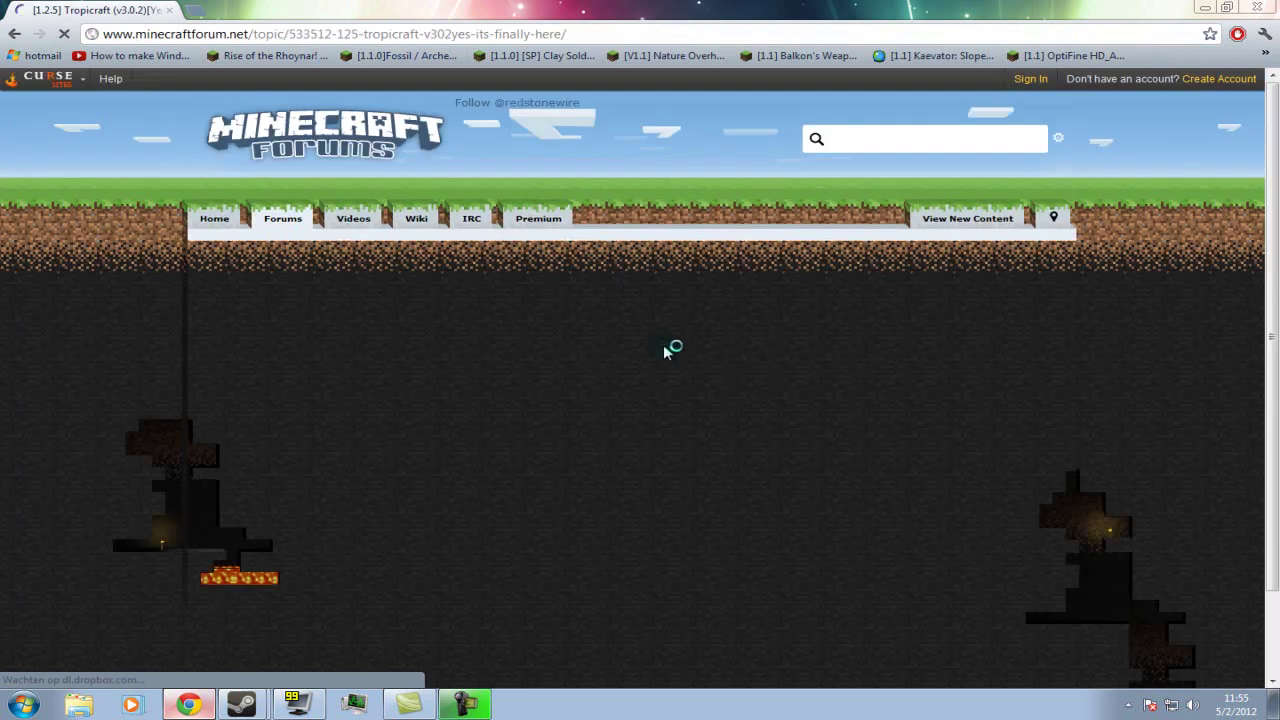
Step: Scroll to the 'V3.0.2 Has Arrived!!!' post and open its tropicraft.net/downloads/ link in a new tab
scroll(667, 350, down, 5)
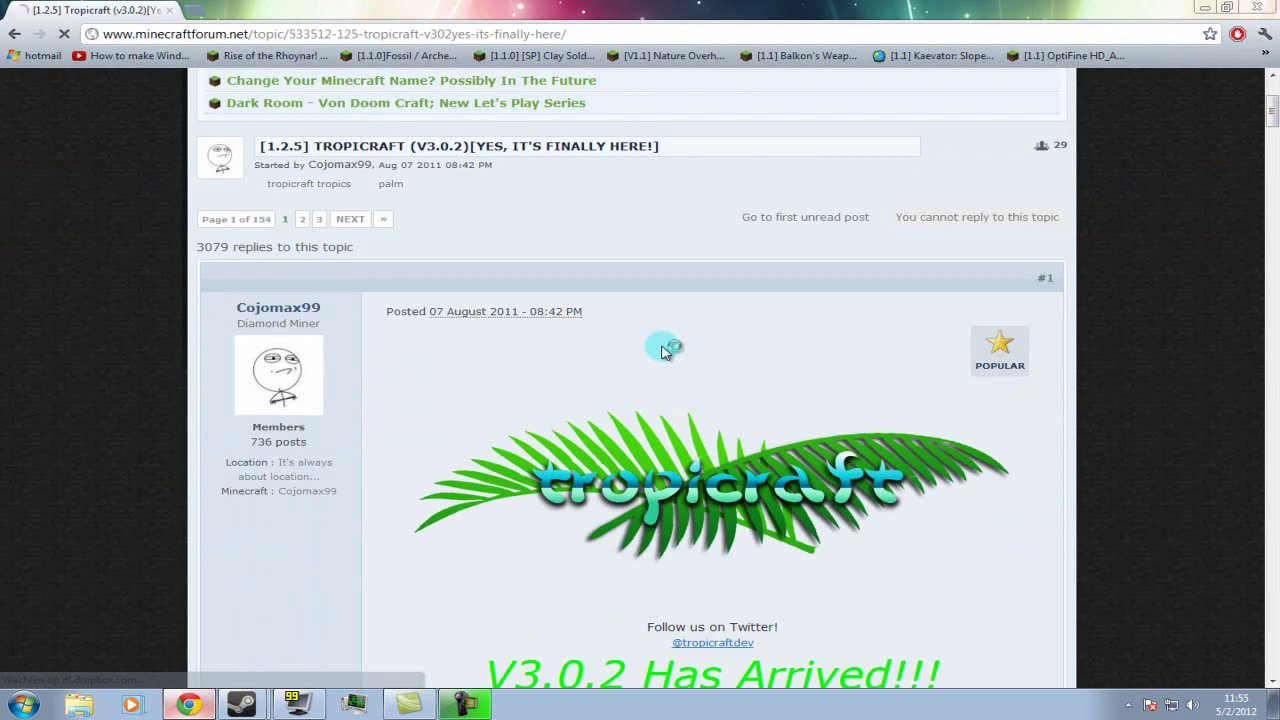
scroll(665, 348, down, 3)
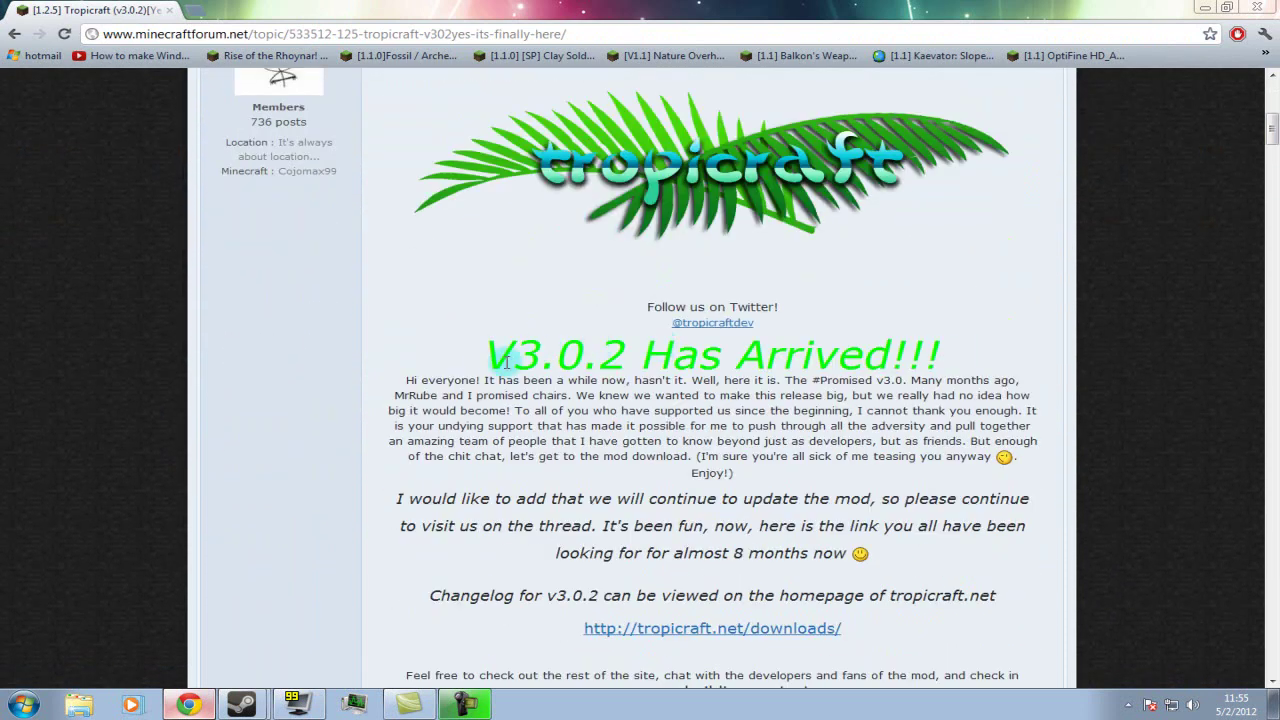
drag(496, 350, 952, 352)
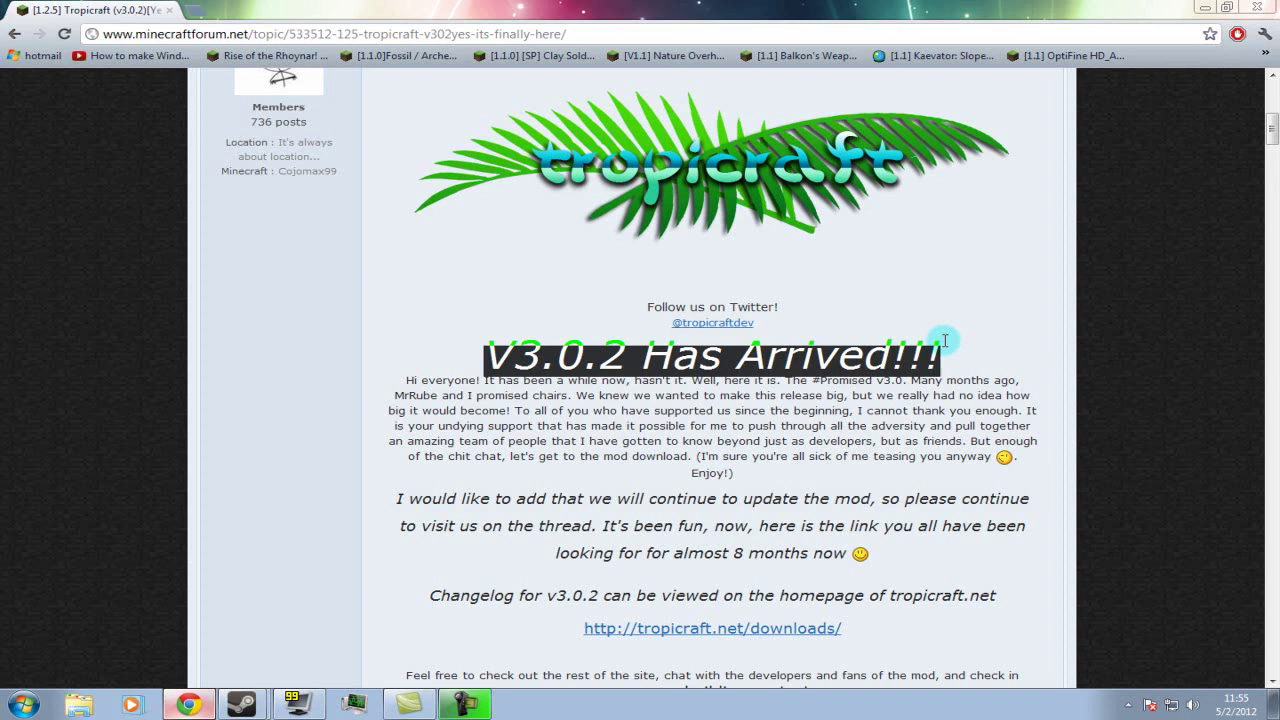
click(952, 357)
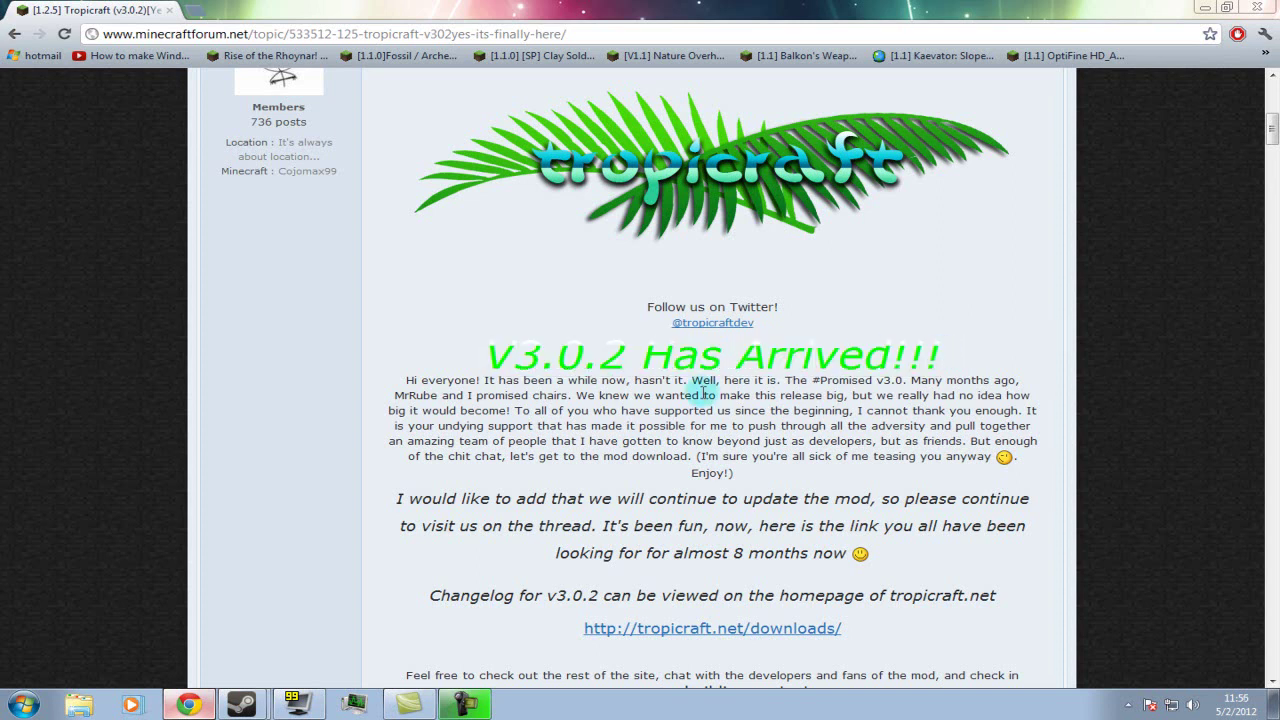
scroll(704, 381, down, 3)
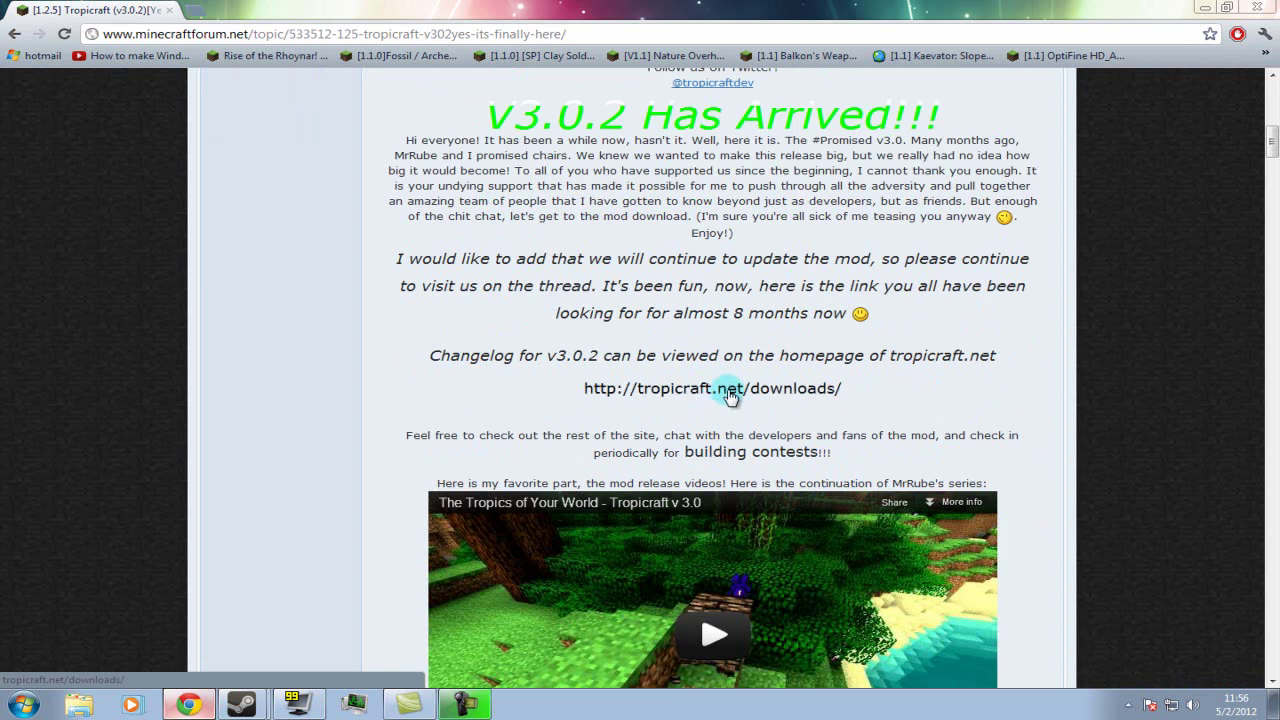
right_click(672, 468)
click(740, 481)
scroll(665, 305, down, 2)
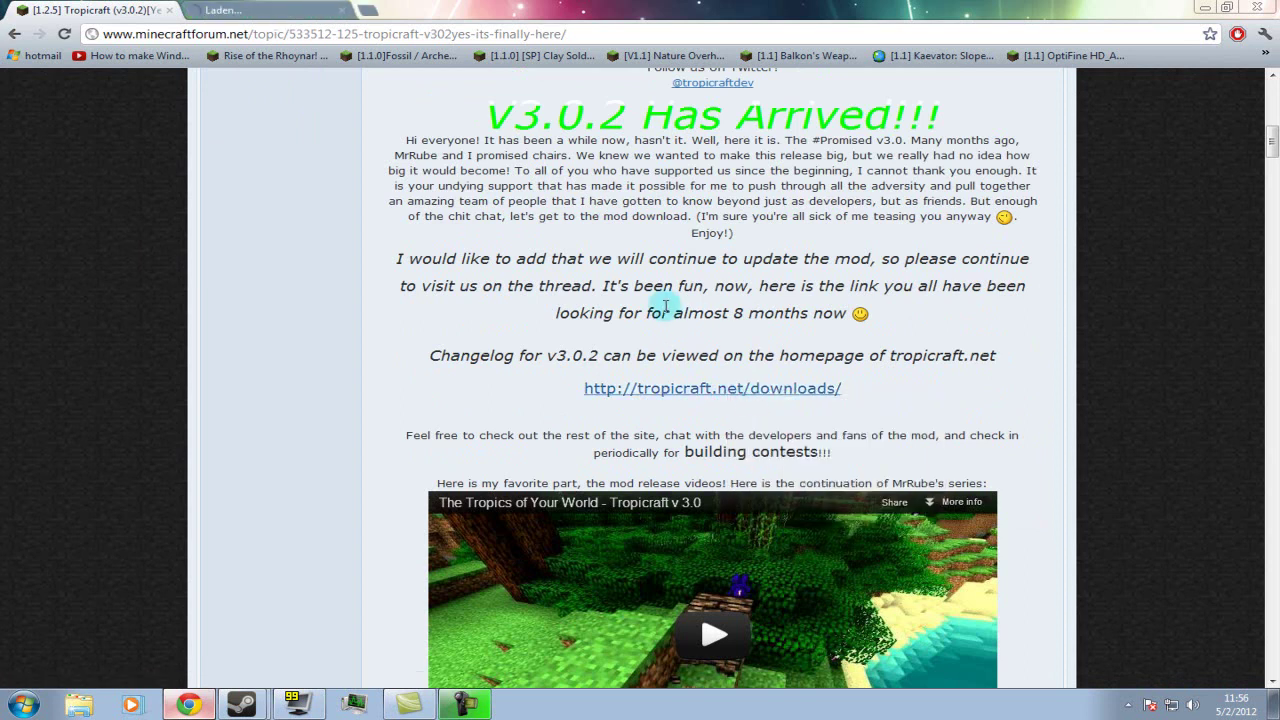
Step: Read the Default build and OptiFine notes, then start the tropicraftv3.0.2.zip download from MediaFire
click(287, 7)
scroll(380, 320, down, 8)
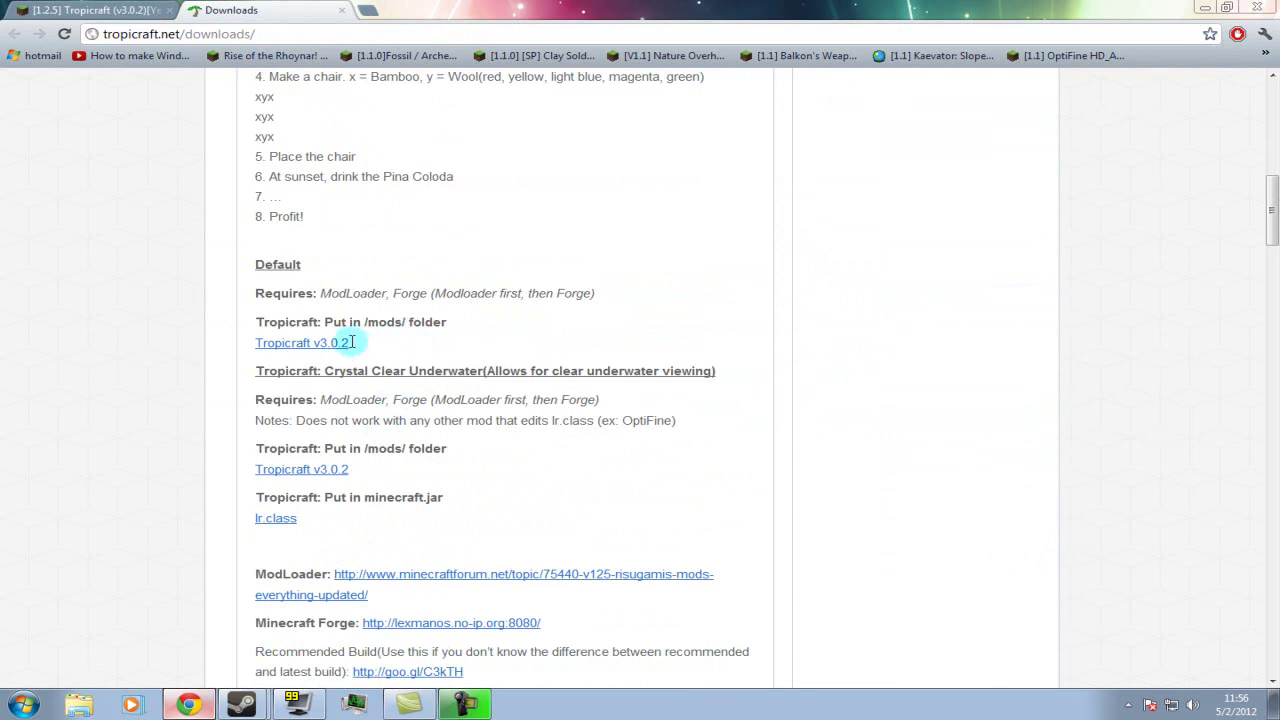
drag(350, 342, 248, 312)
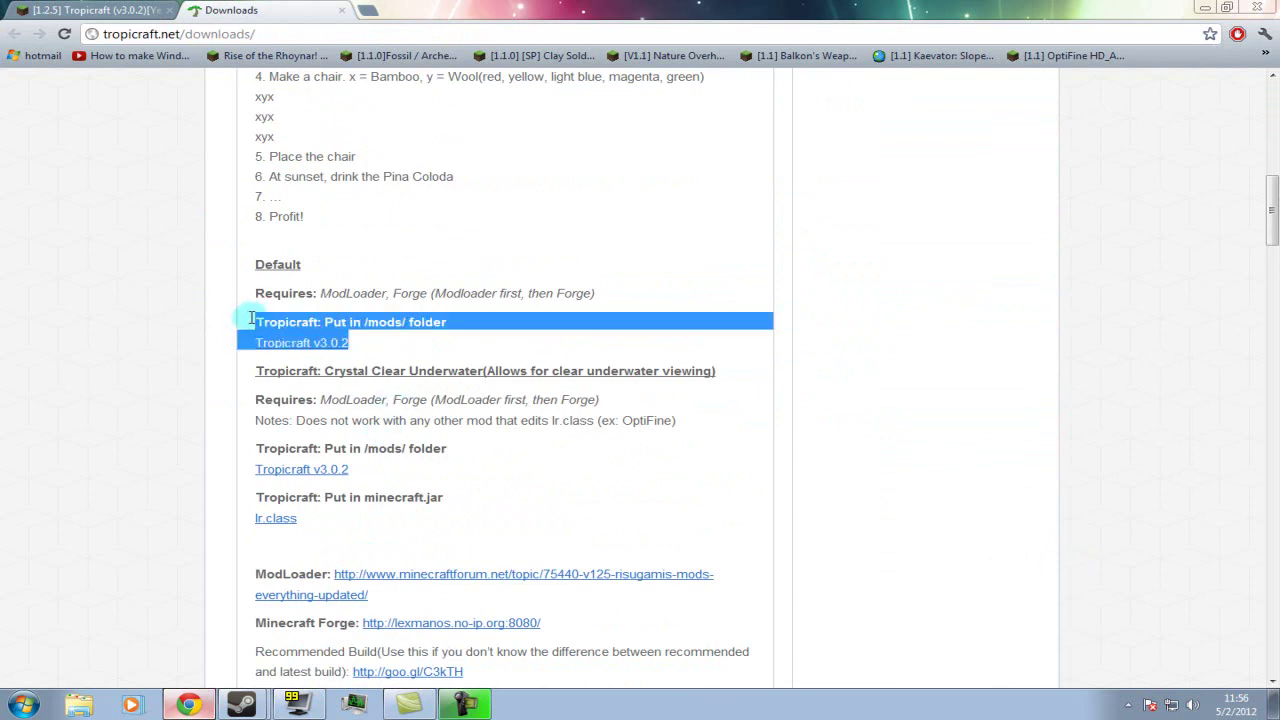
click(251, 323)
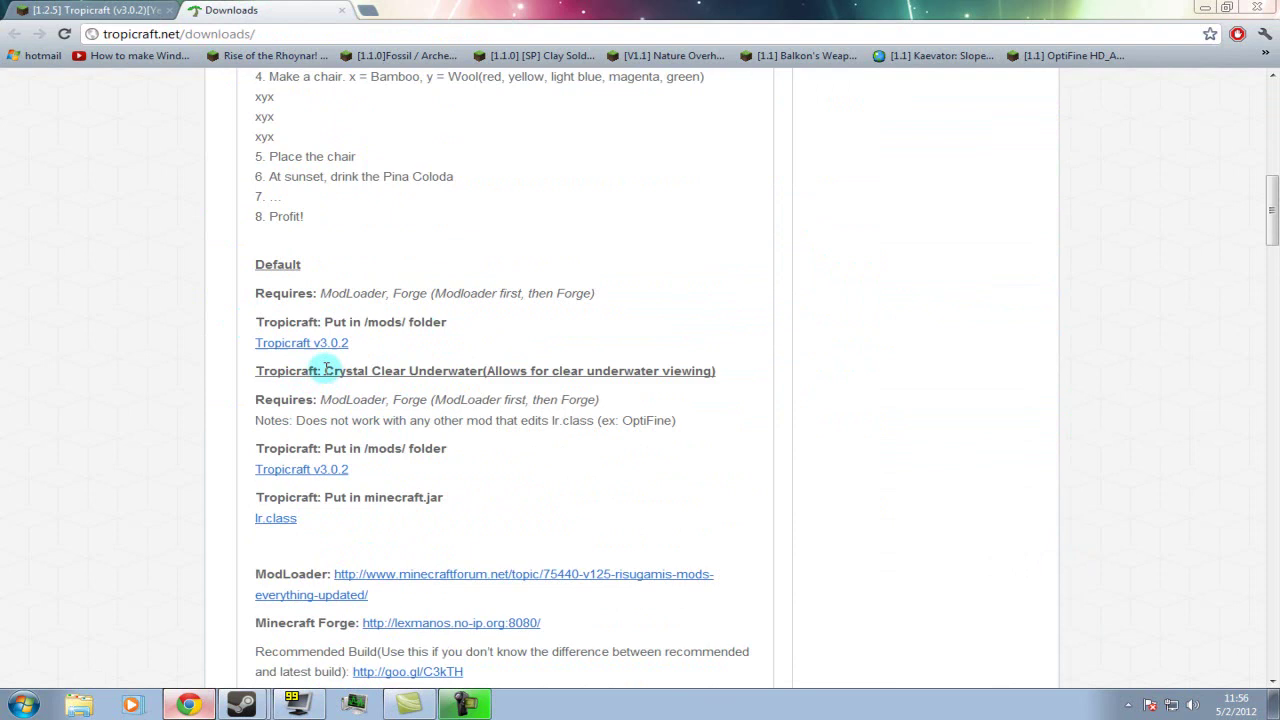
mouse_move(314, 369)
mouse_down()
mouse_move(487, 372)
mouse_move(314, 371)
mouse_up()
click(487, 373)
click(577, 420)
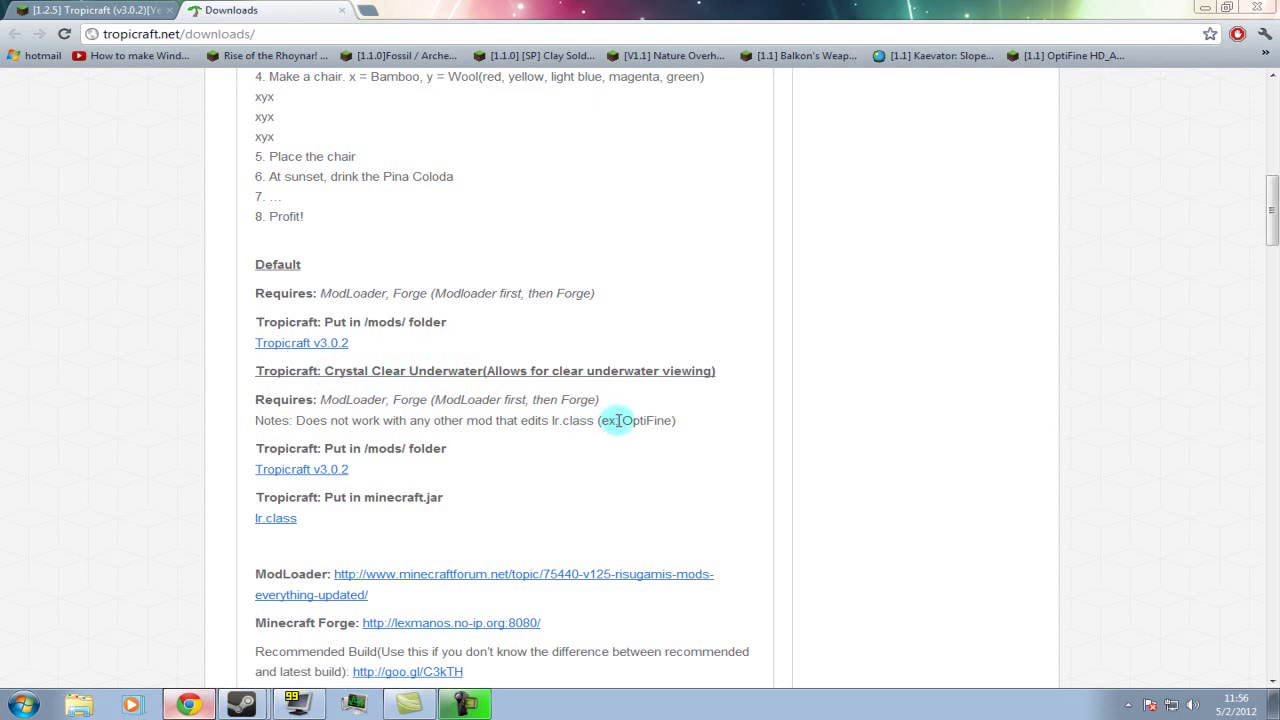
drag(620, 420, 686, 424)
click(686, 424)
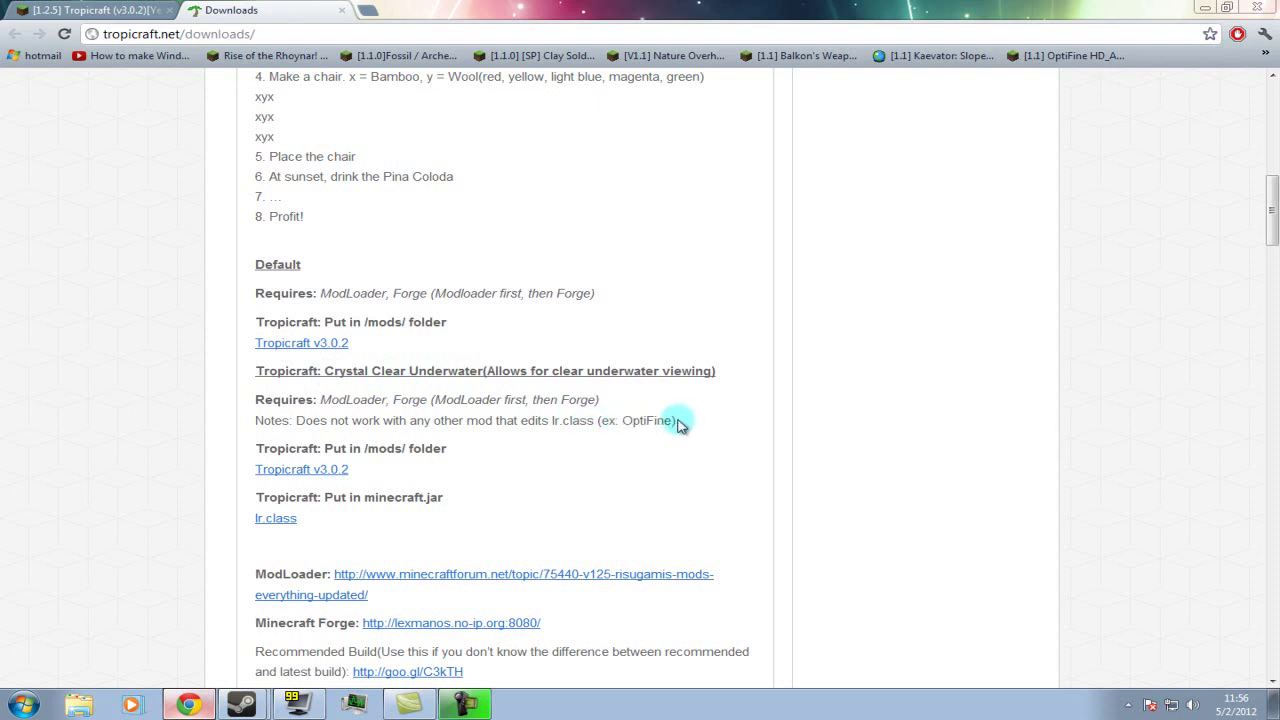
drag(282, 418, 677, 408)
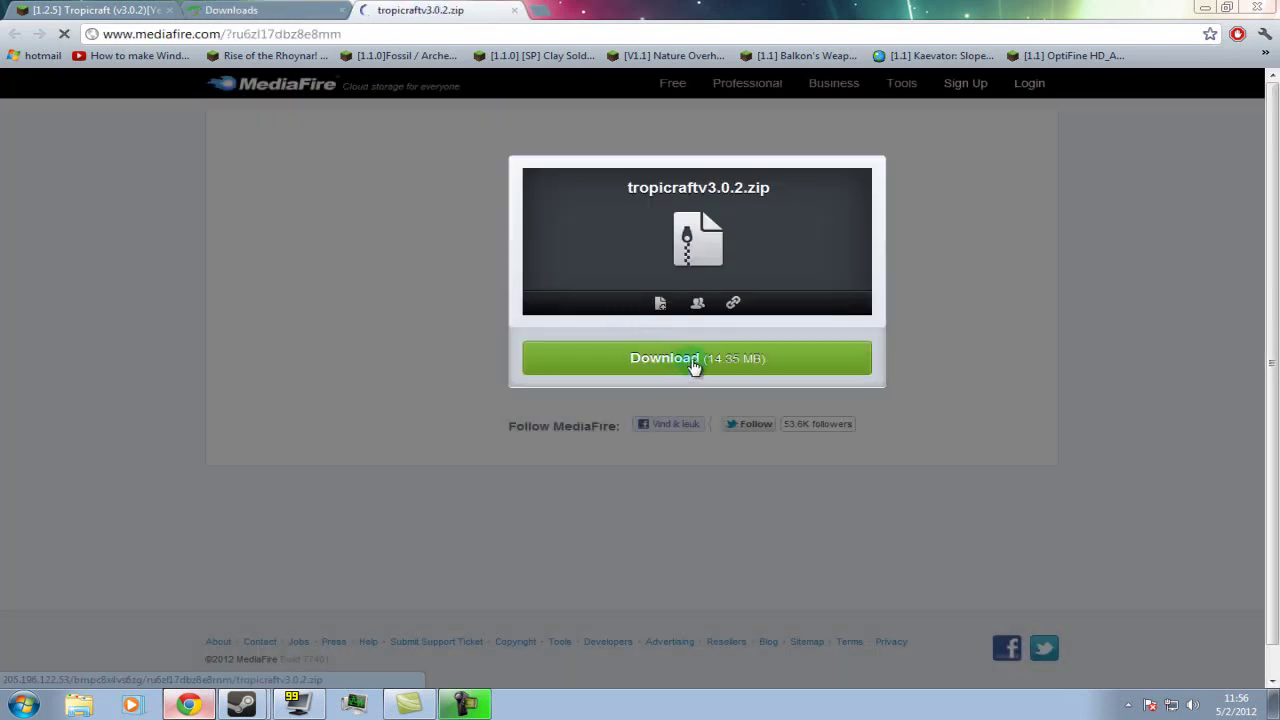
click(718, 358)
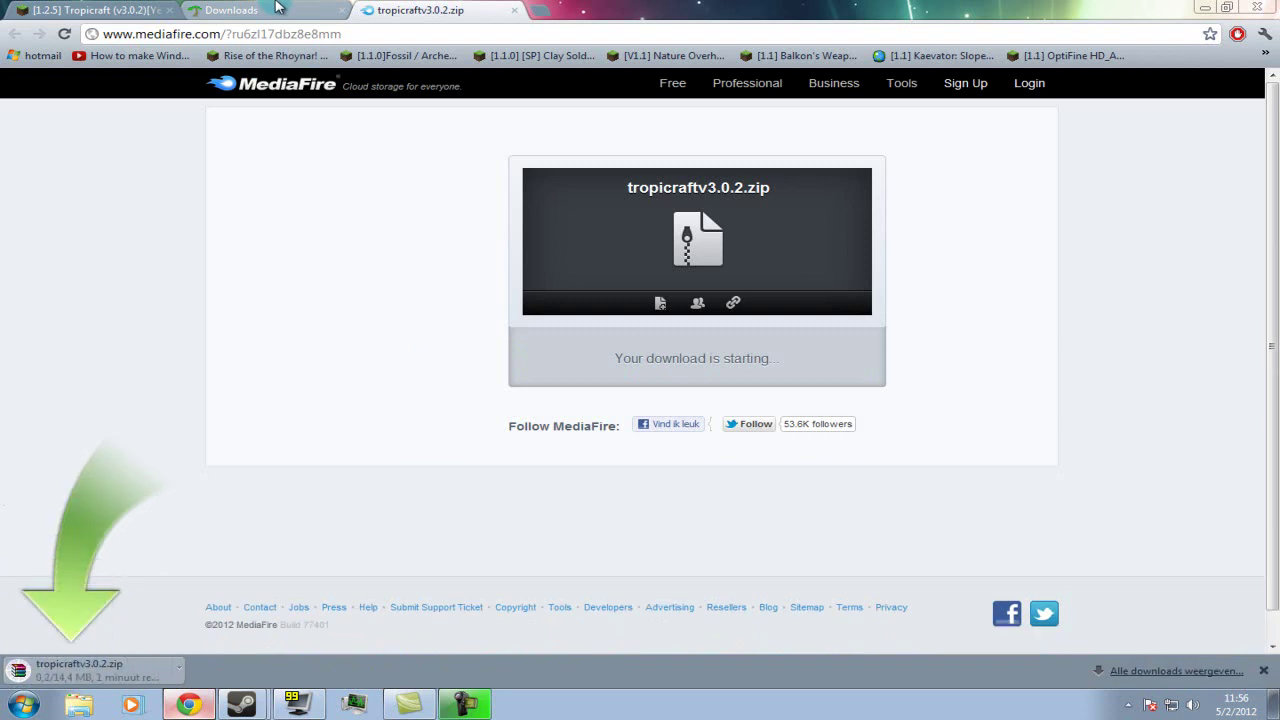
Step: Back on the downloads page, review the install notes about the mods folder and minecraft.jar
click(278, 7)
scroll(571, 480, down, 3)
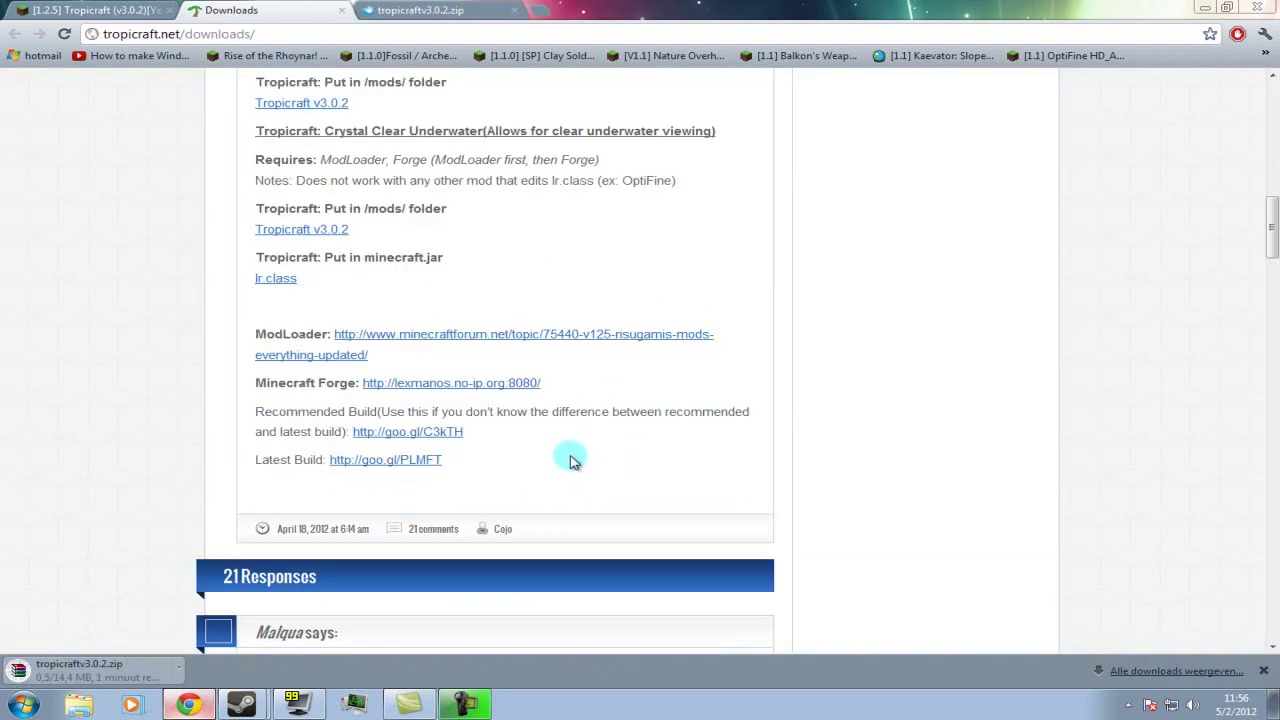
scroll(571, 461, up, 1)
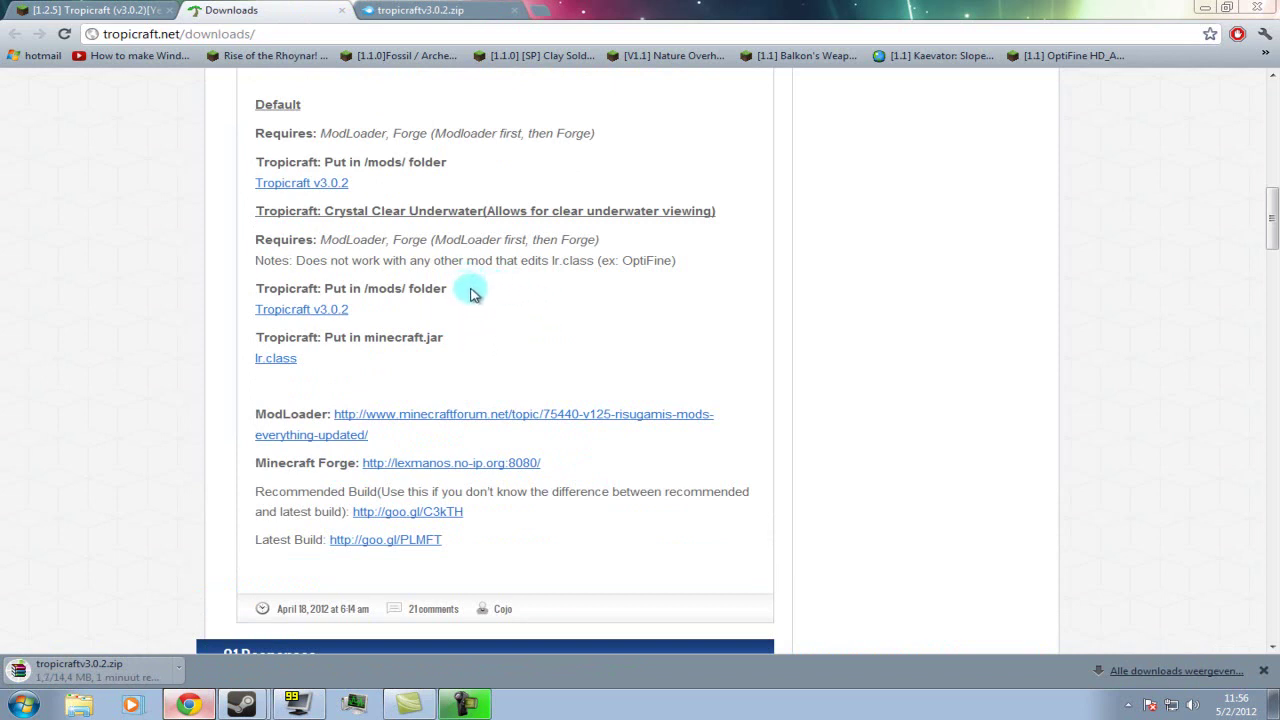
drag(474, 293, 486, 323)
click(491, 338)
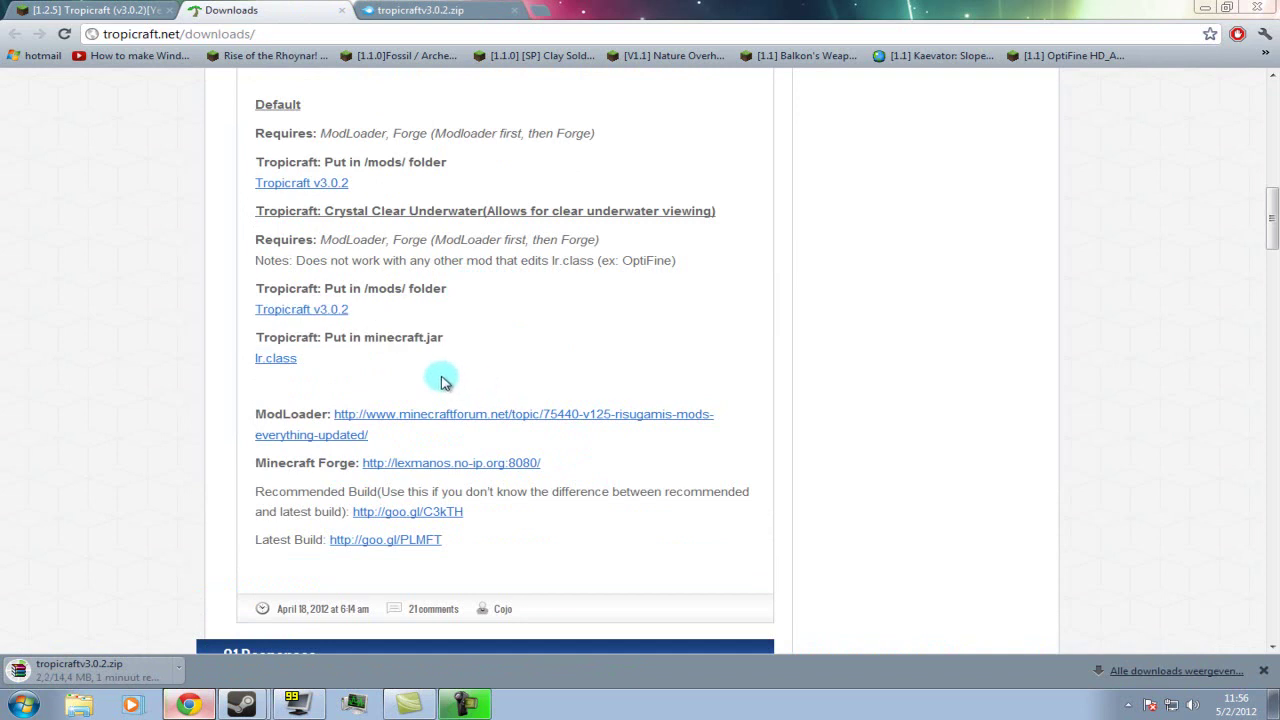
Step: Open the ModLoader forum thread in a new tab
right_click(481, 413)
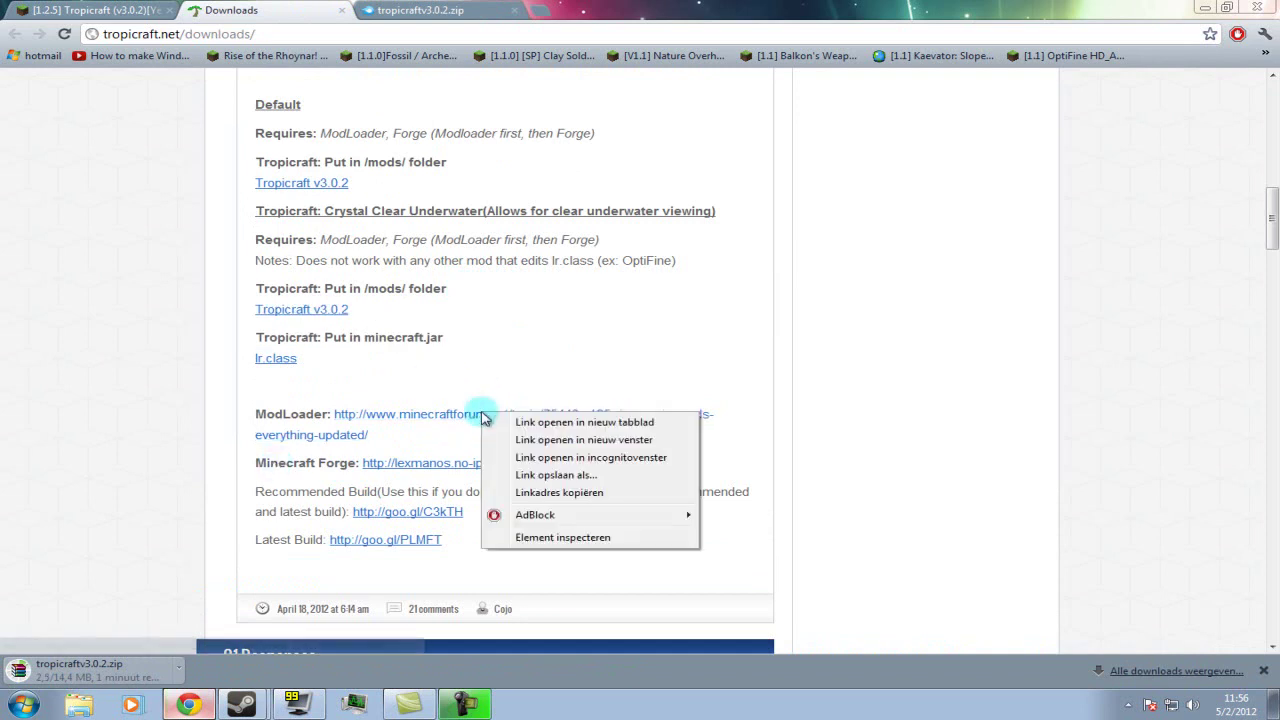
click(437, 433)
mouse_move(471, 437)
mouse_down()
mouse_move(343, 380)
mouse_move(480, 423)
mouse_up()
right_click(455, 420)
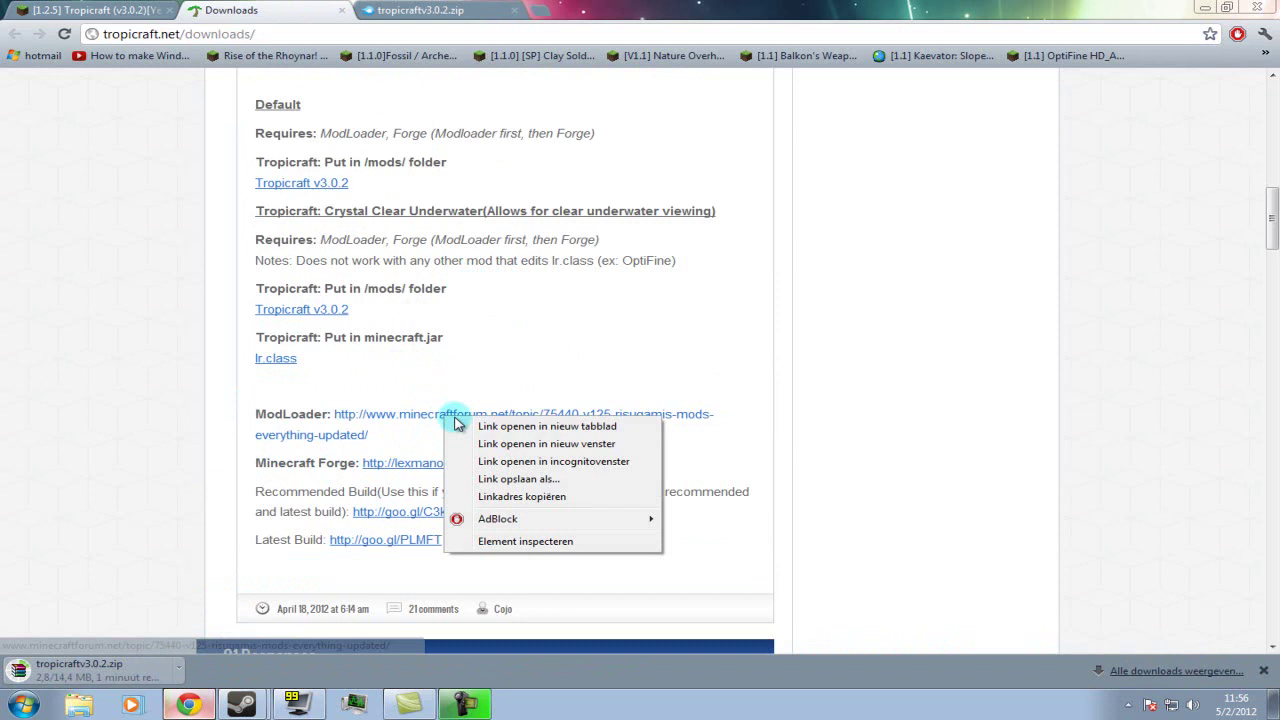
click(491, 426)
right_click(497, 467)
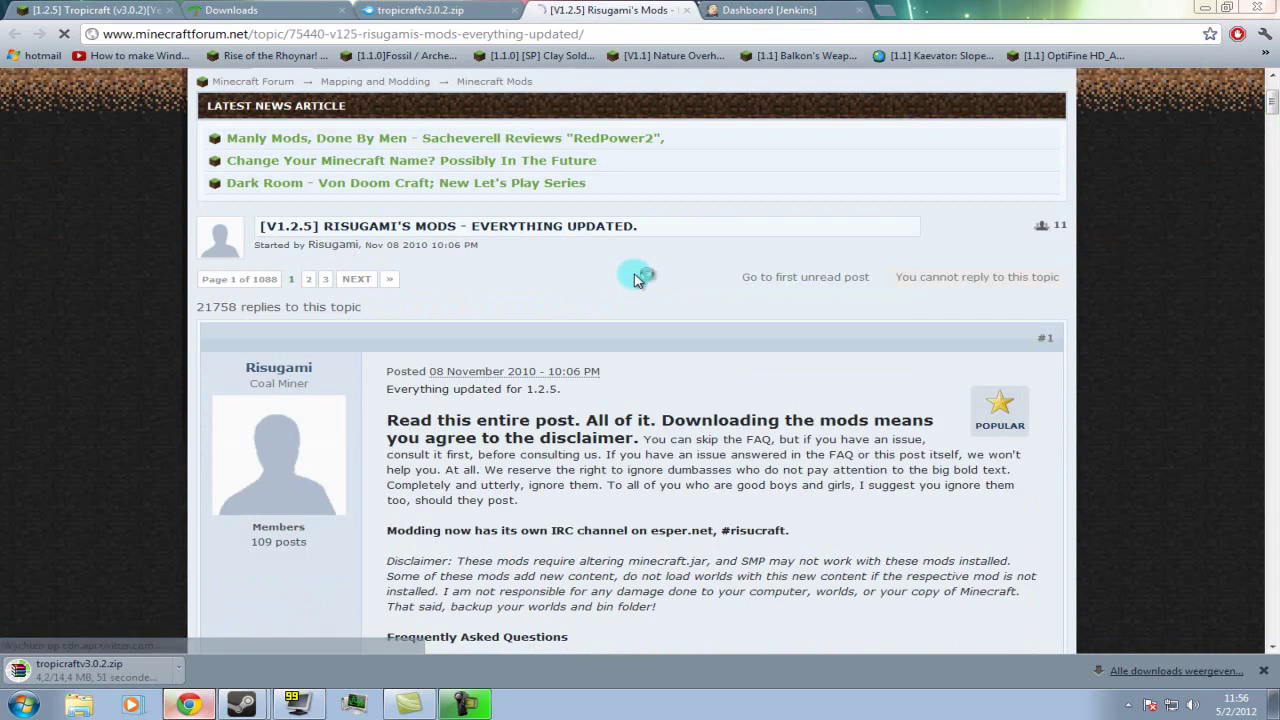
Step: Scroll to ModLoader 1.2.5 and download it through the Adfly link
scroll(634, 278, down, 15)
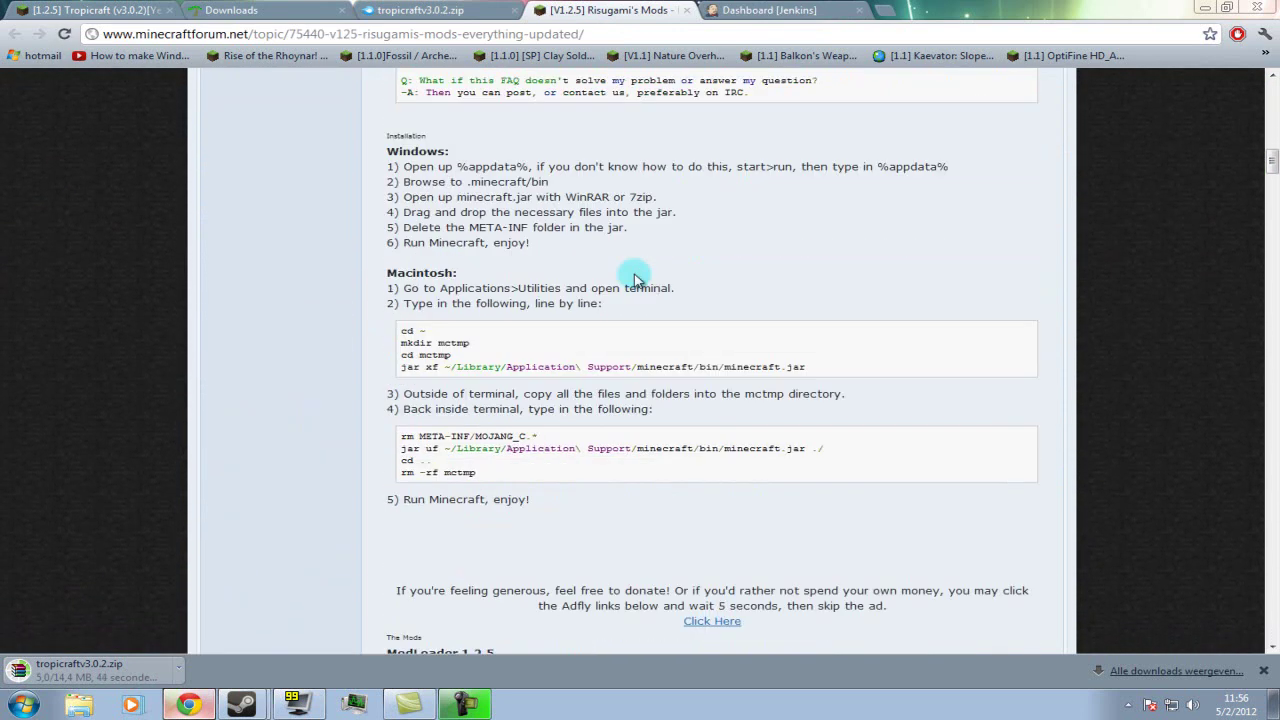
scroll(634, 278, down, 3)
drag(387, 332, 517, 326)
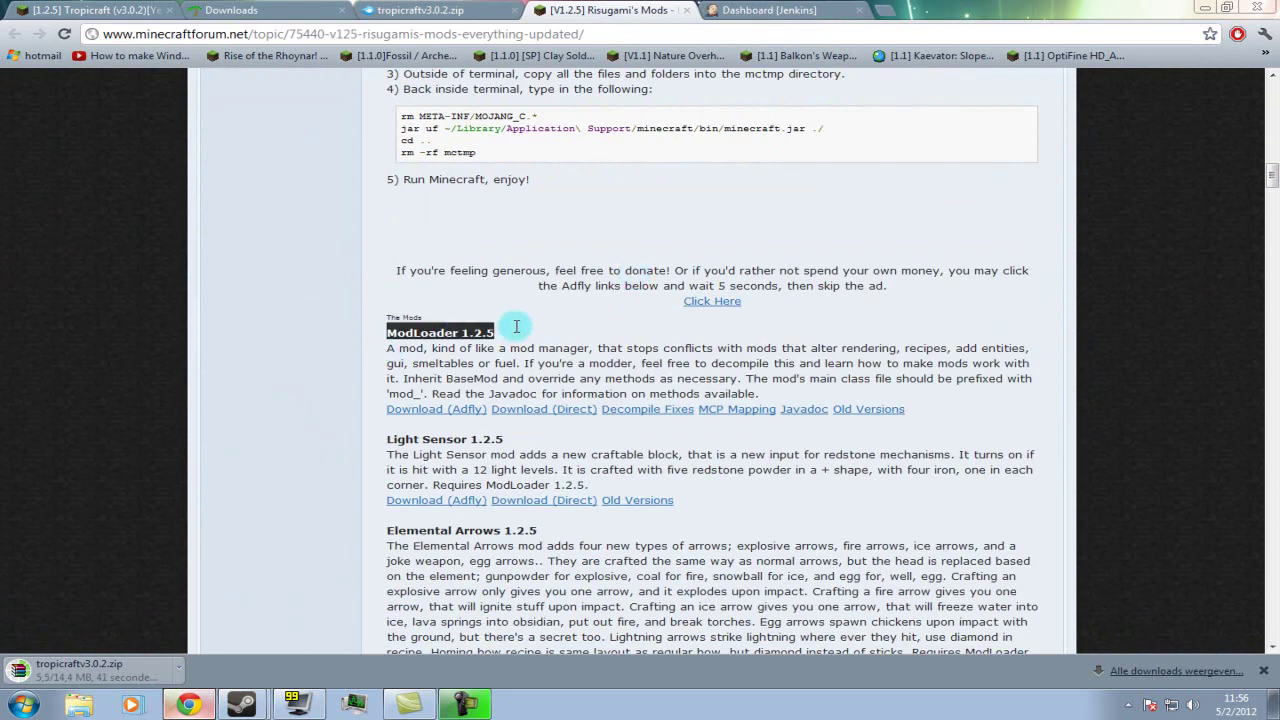
click(518, 328)
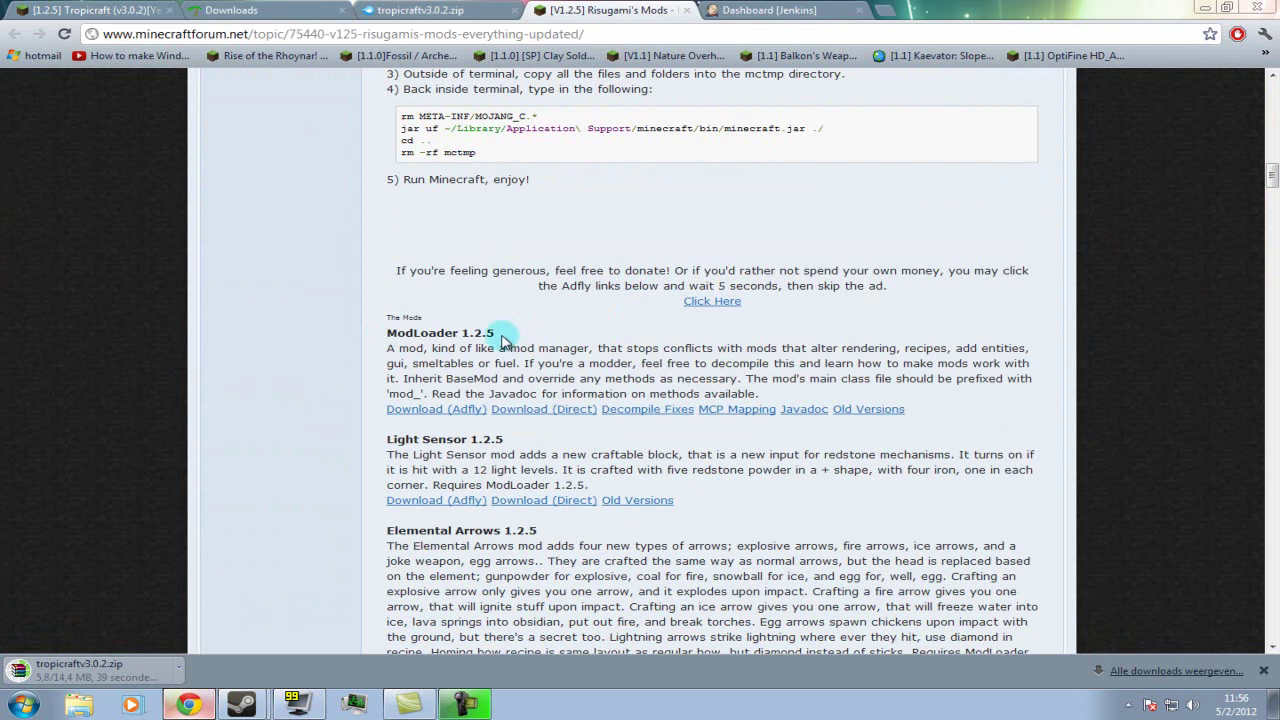
click(445, 419)
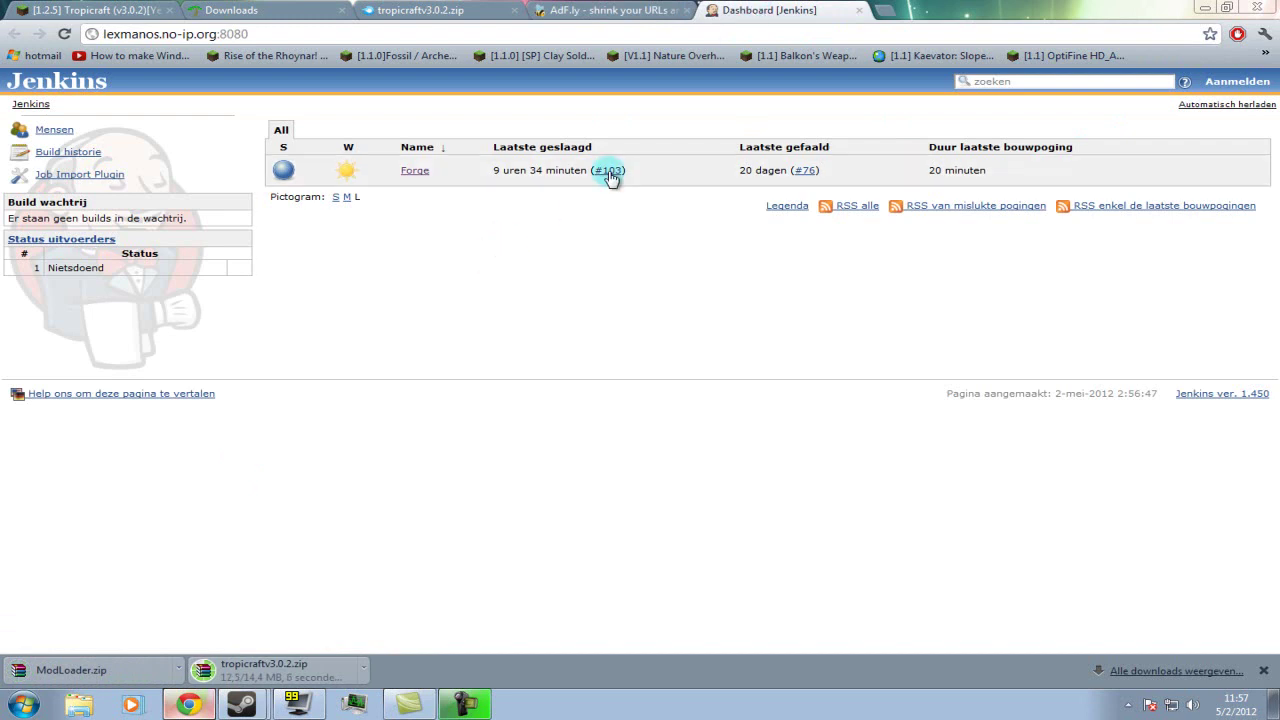
Step: From Forge build #103, download minecraftforge-client-3.1.3.103.zip via MediaFire
click(609, 171)
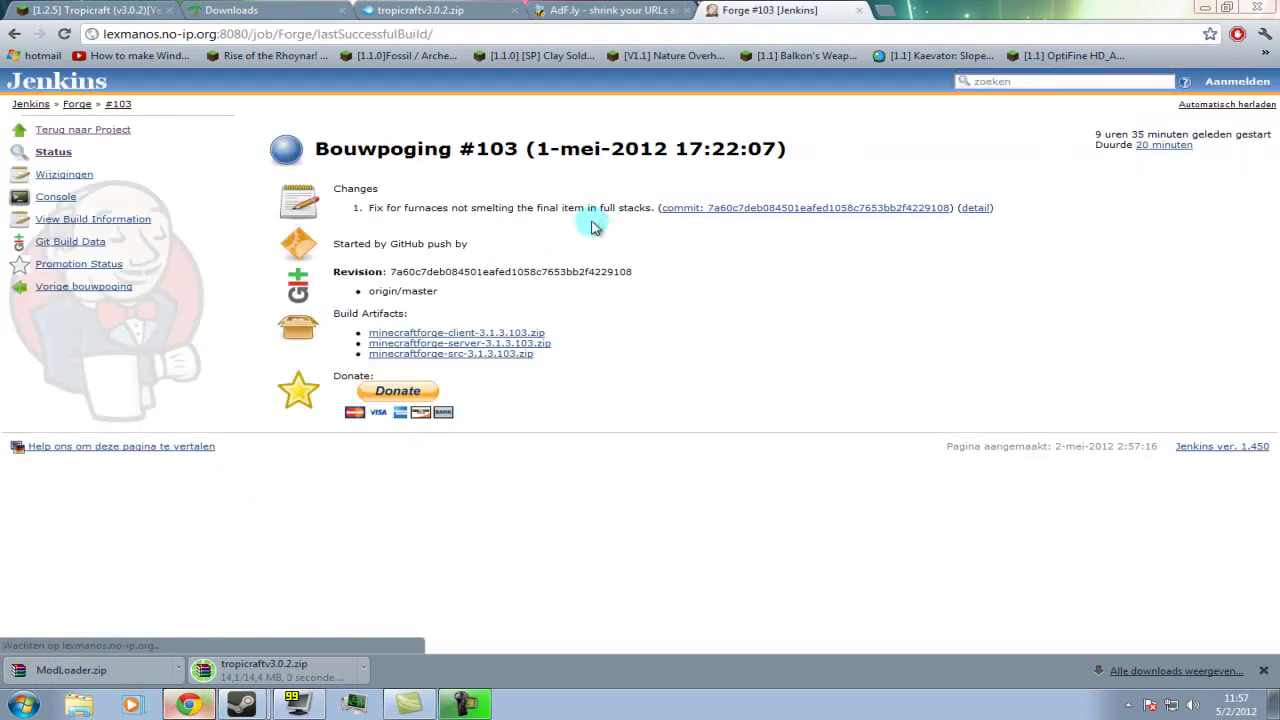
click(461, 344)
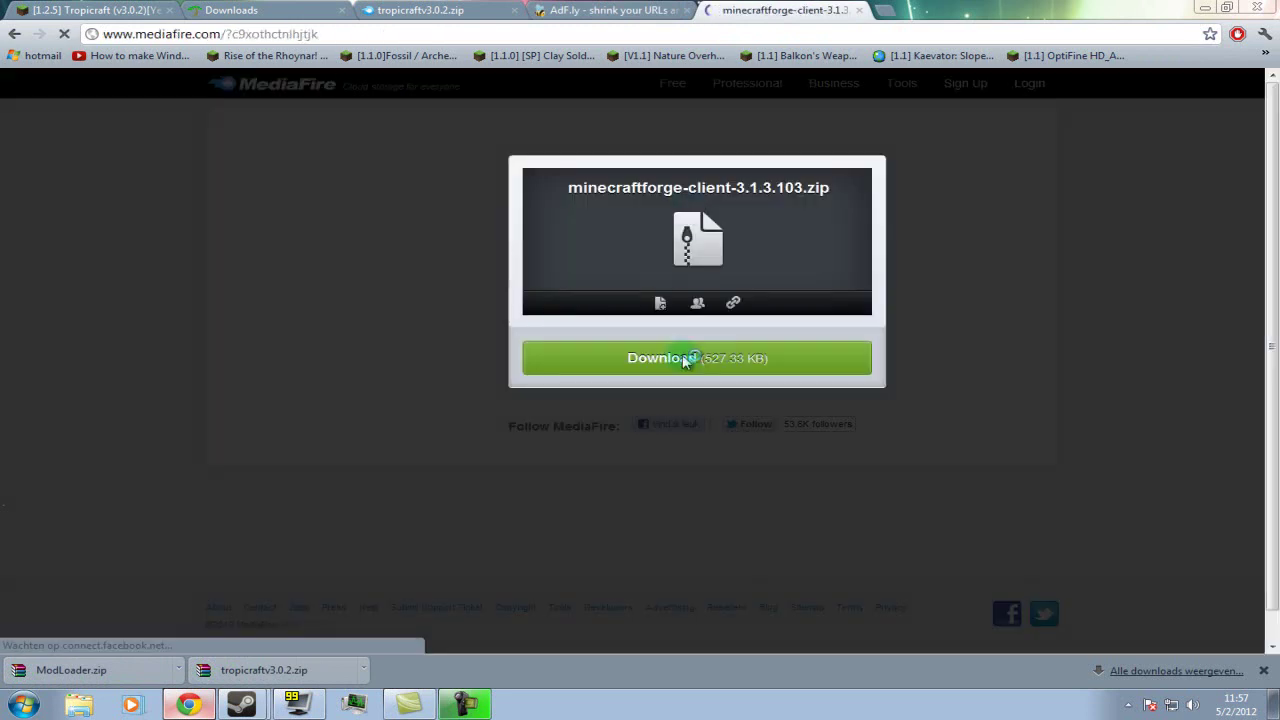
click(686, 360)
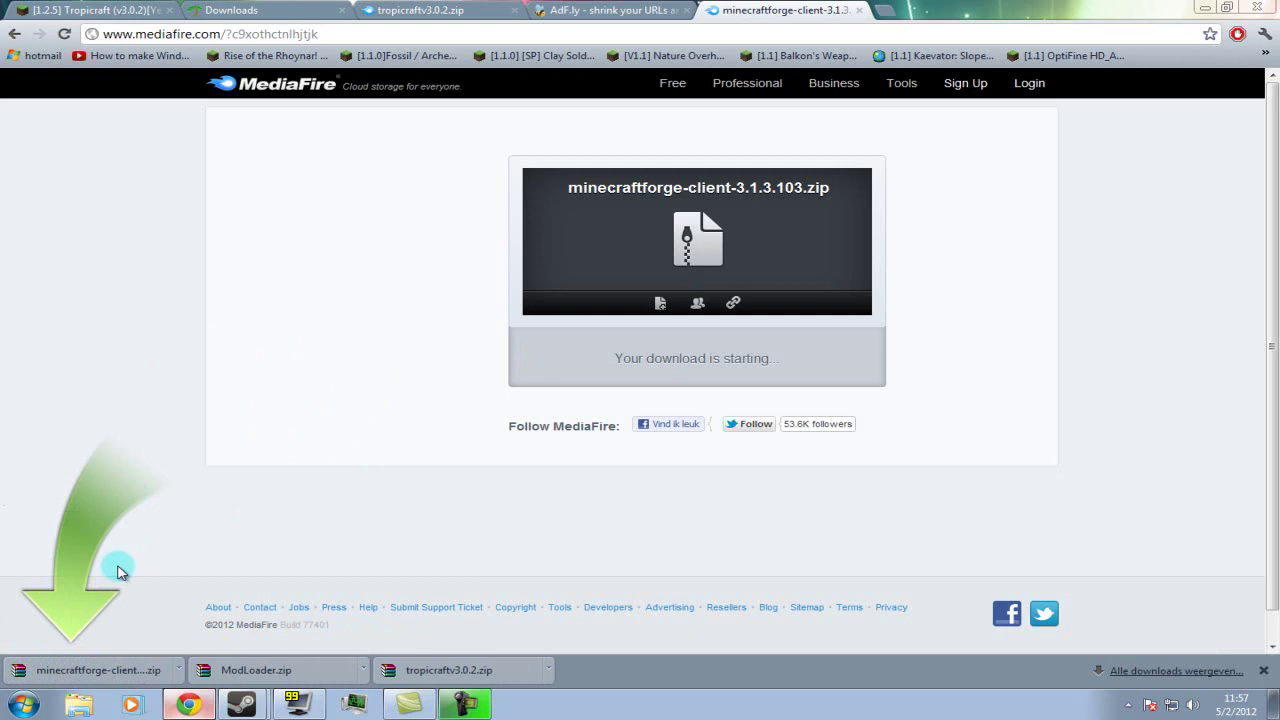
Step: Open %appdata% from the Start search, enter the .minecraft folder, and select bin
click(24, 706)
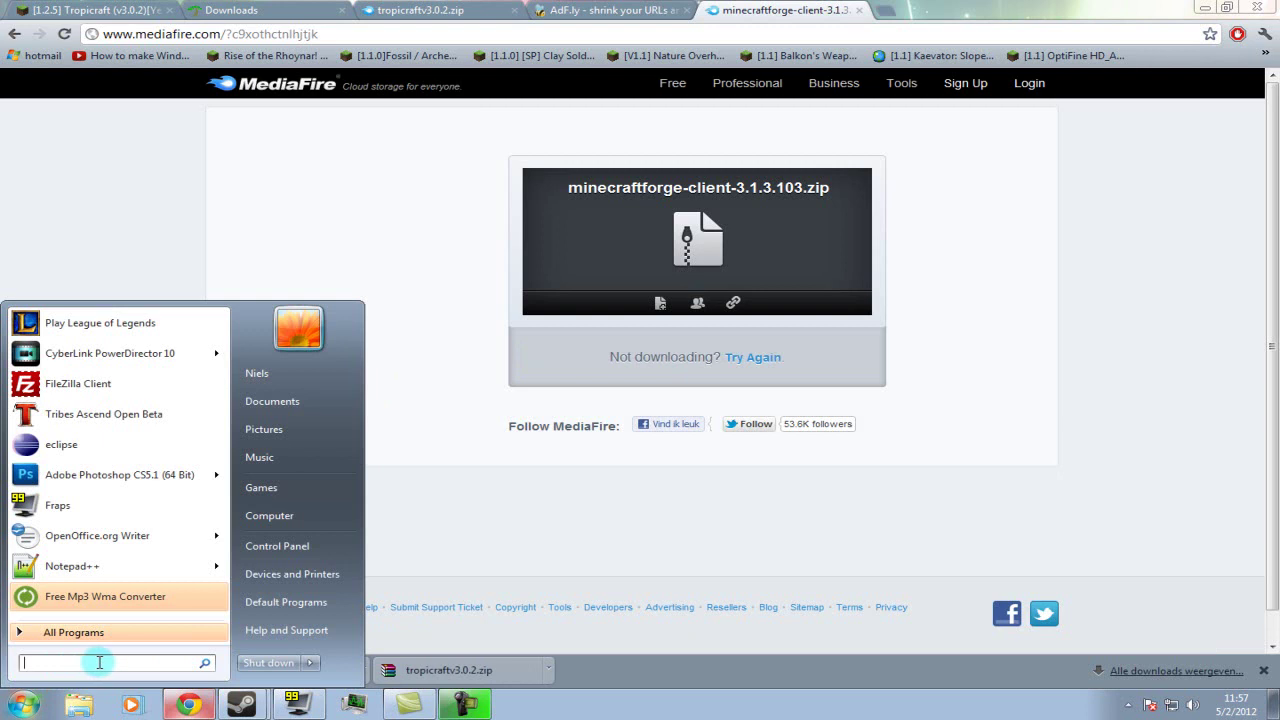
text(%appdata%)
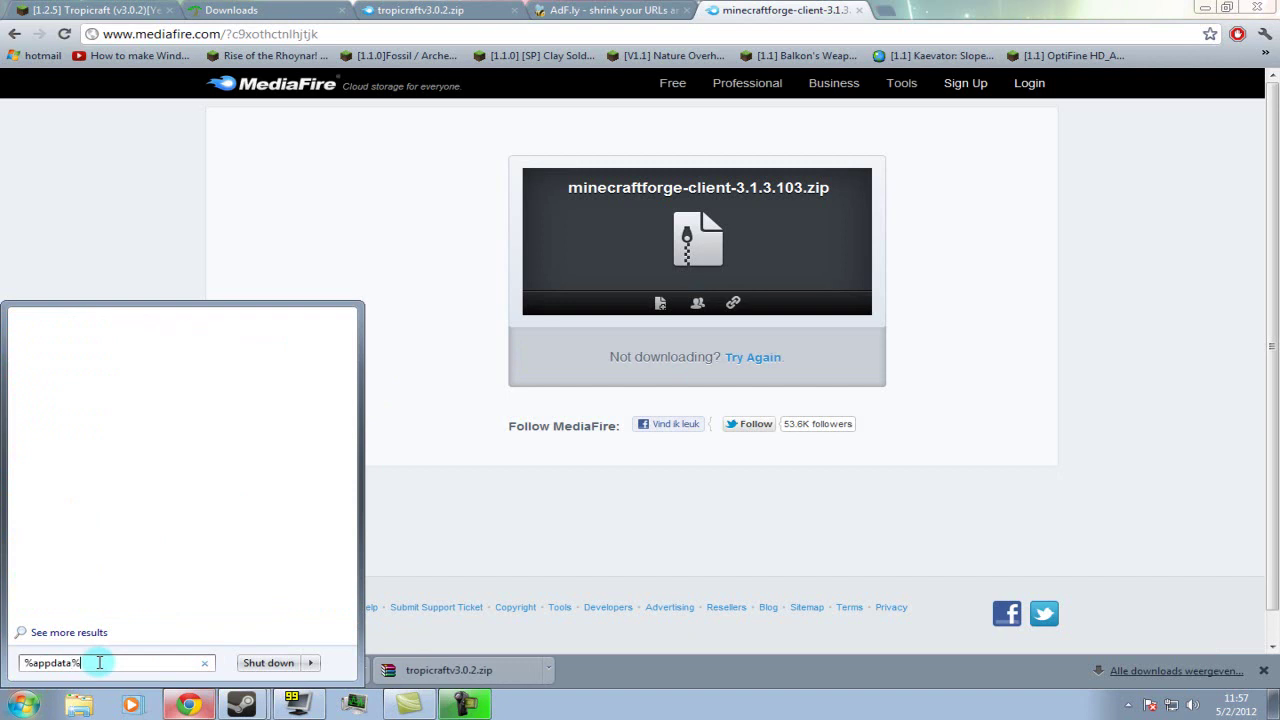
key(Return)
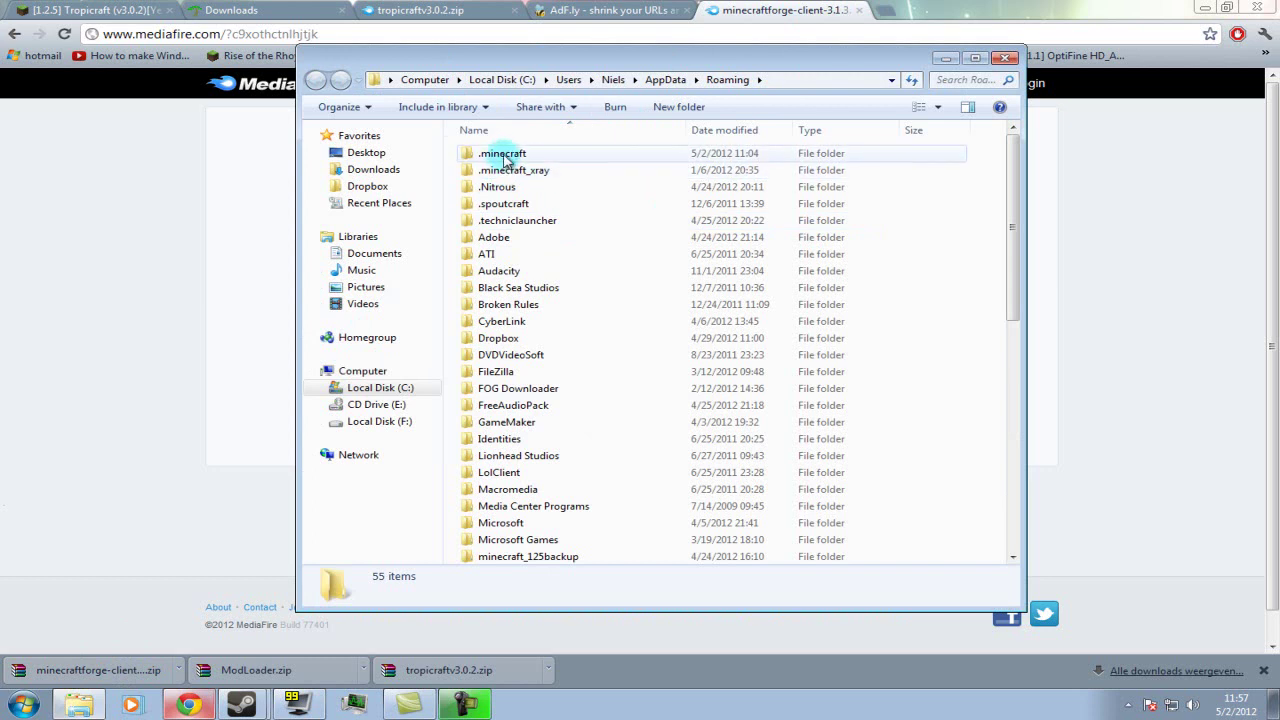
double_click(505, 158)
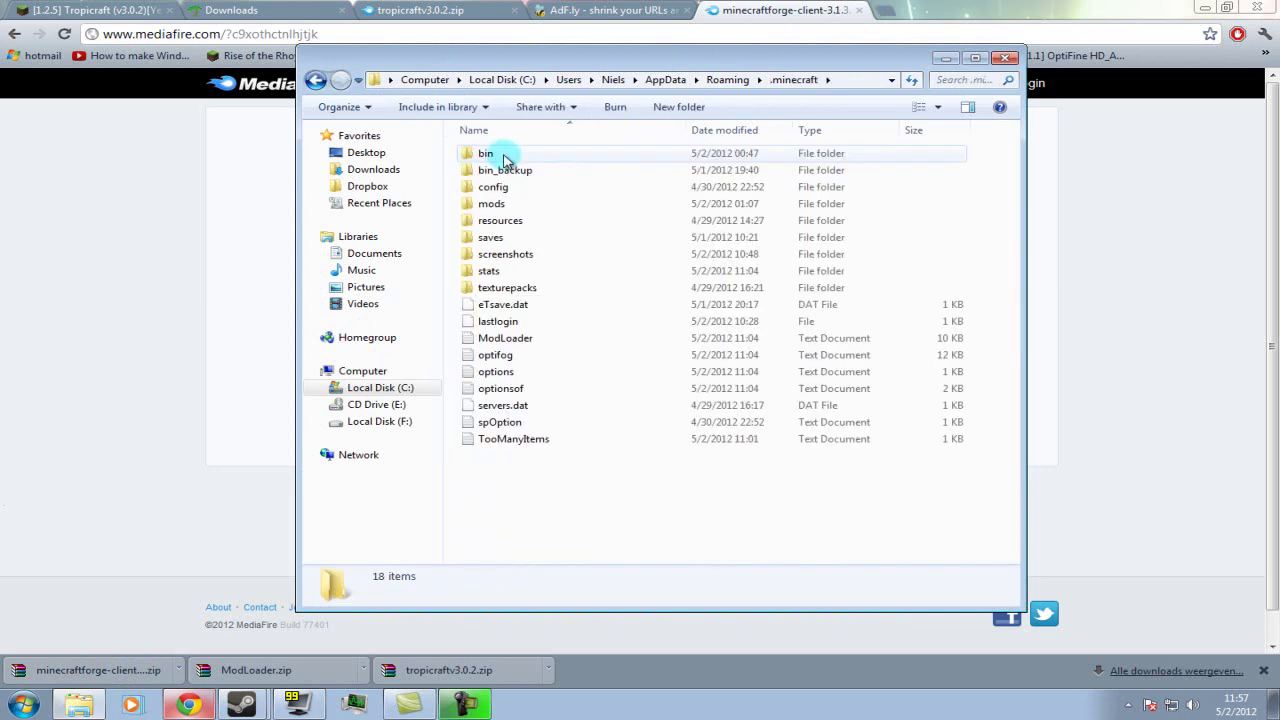
click(507, 158)
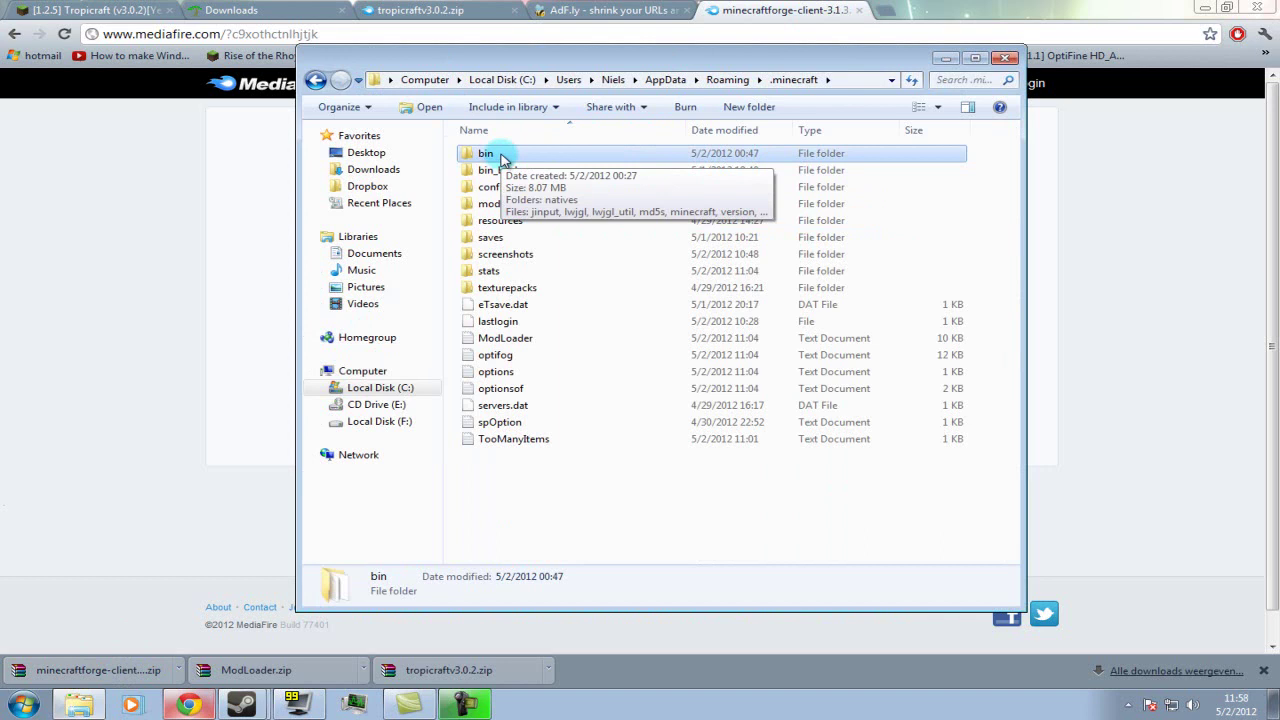
Step: Rename the .minecraft bin folder to bin_backup2 and minimize Chrome
right_click(503, 160)
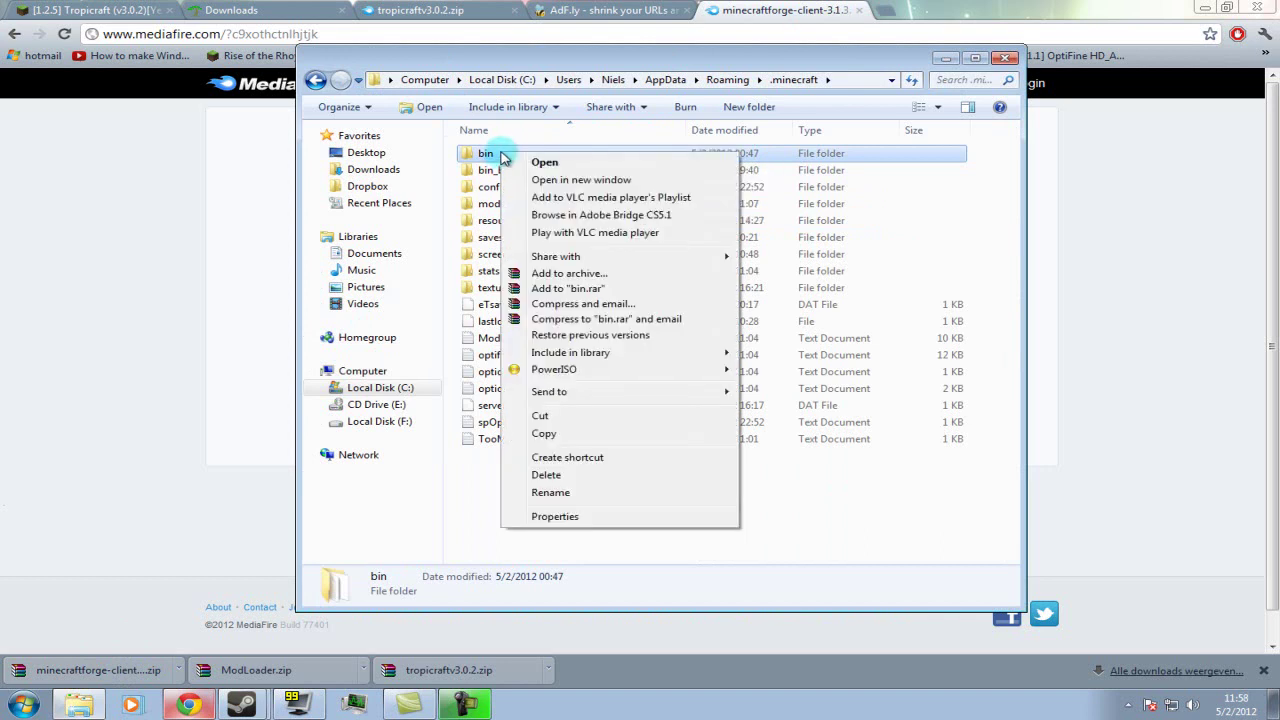
click(552, 492)
text(_backup2)
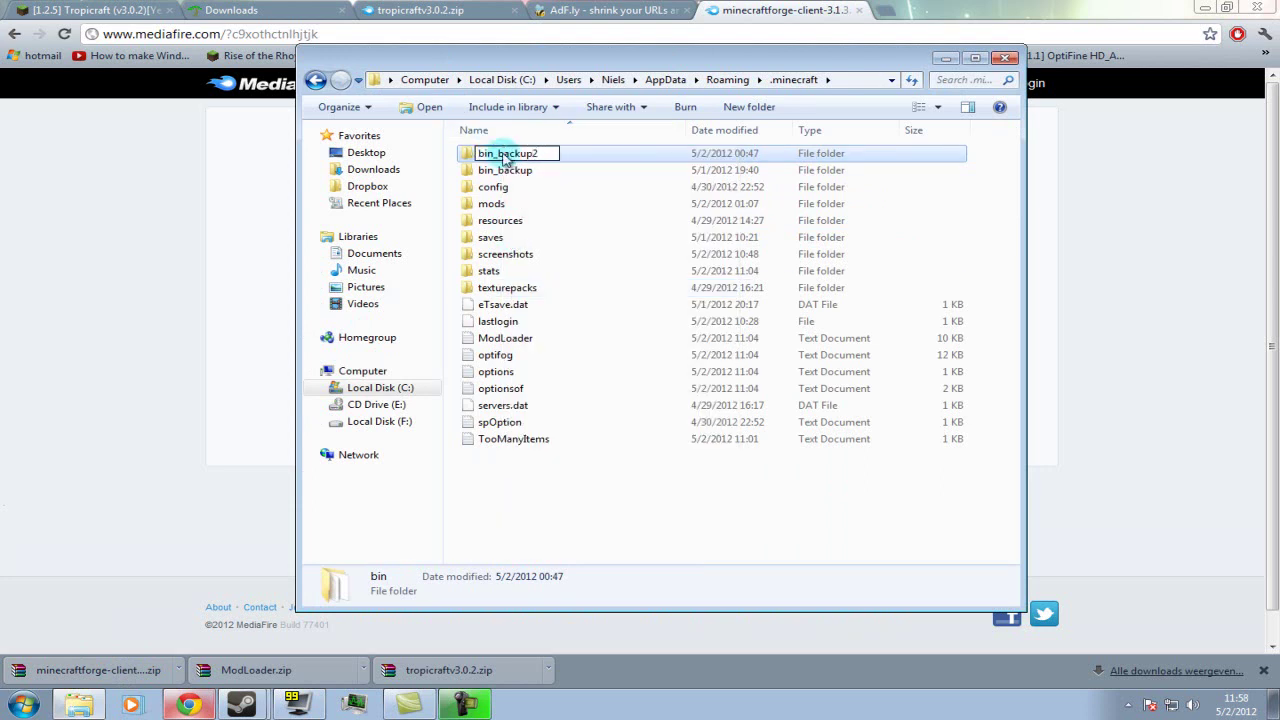
key(Return)
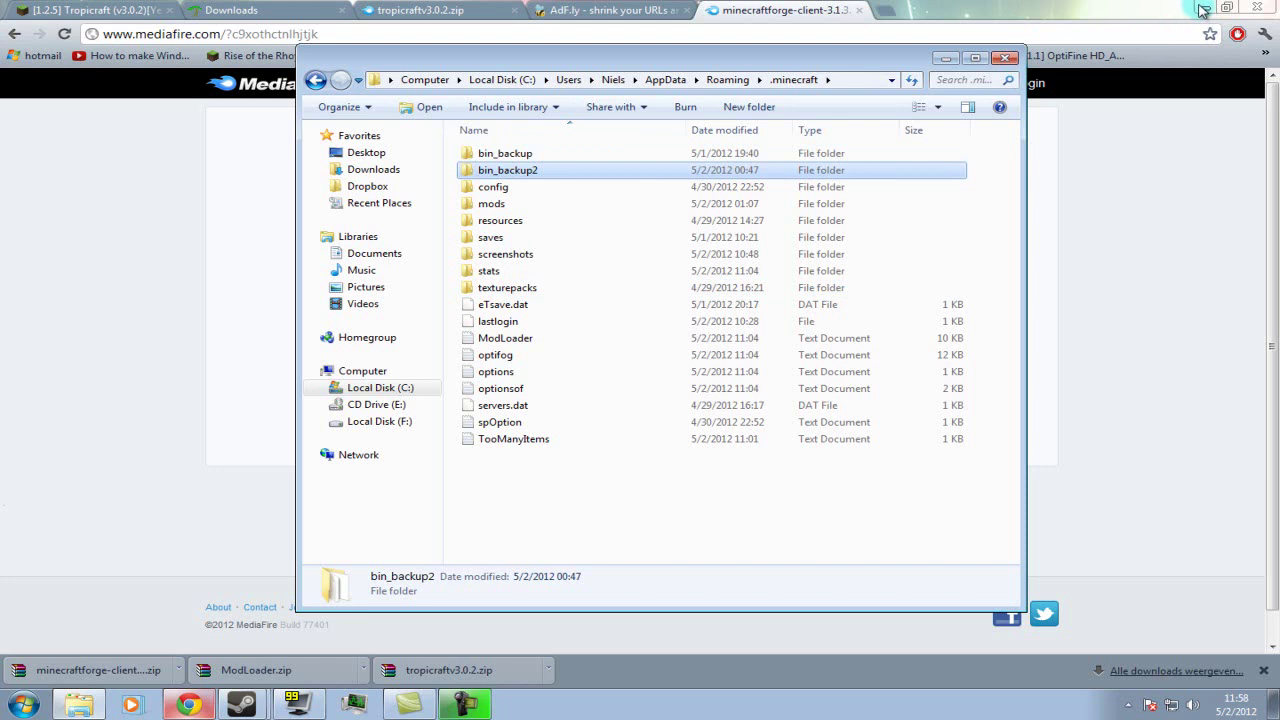
click(1203, 10)
Step: Launch Minecraft from the desktop, log in so 1.2.5 installs, then quit from the title screen
drag(872, 68, 870, 85)
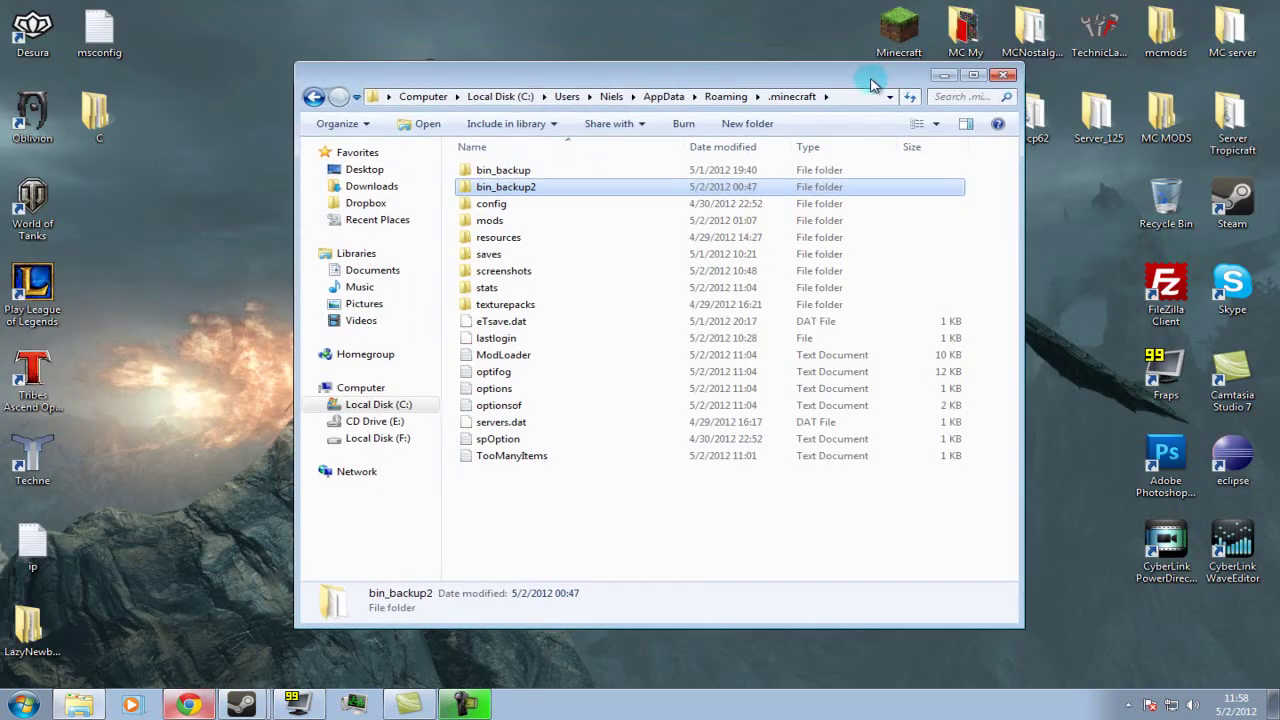
double_click(899, 35)
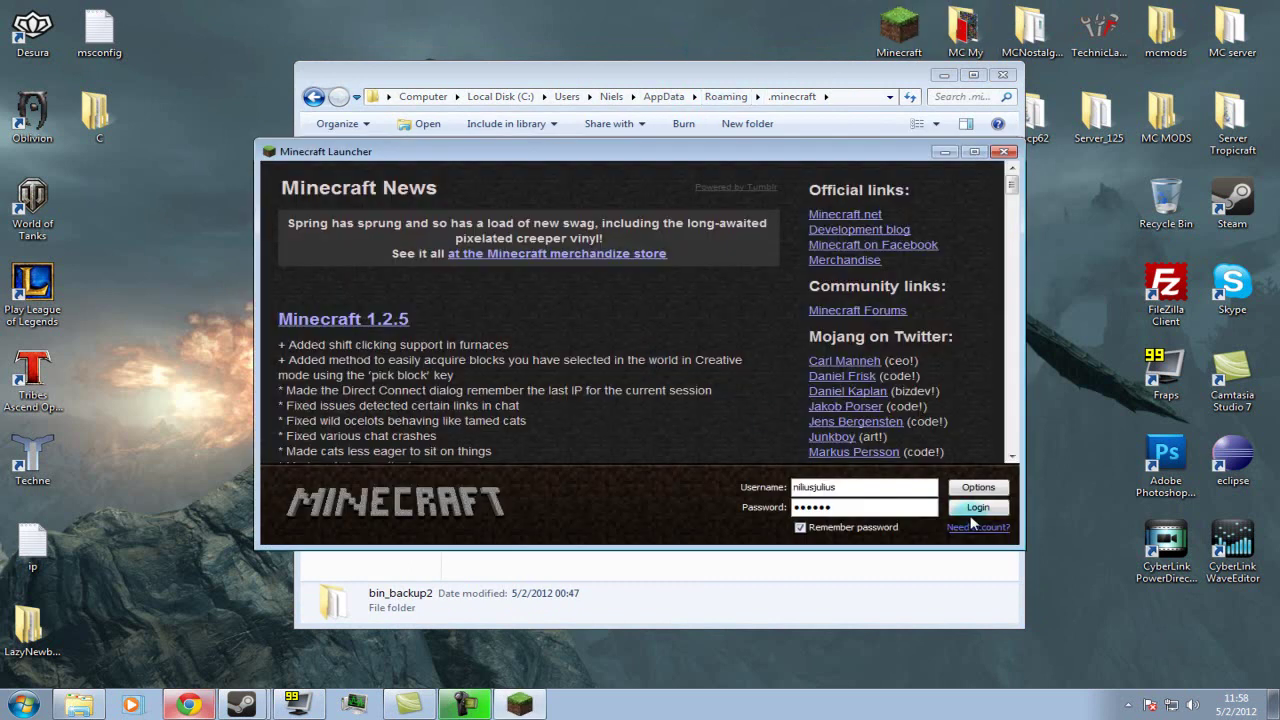
click(972, 510)
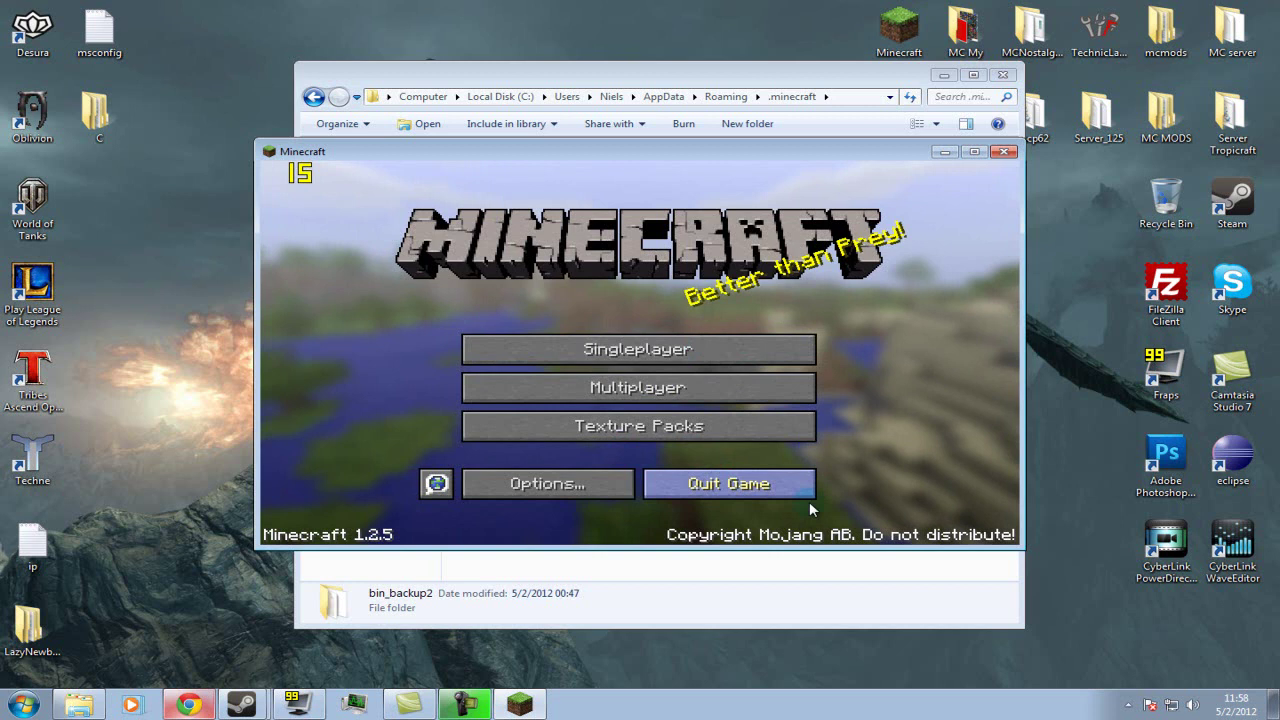
click(735, 487)
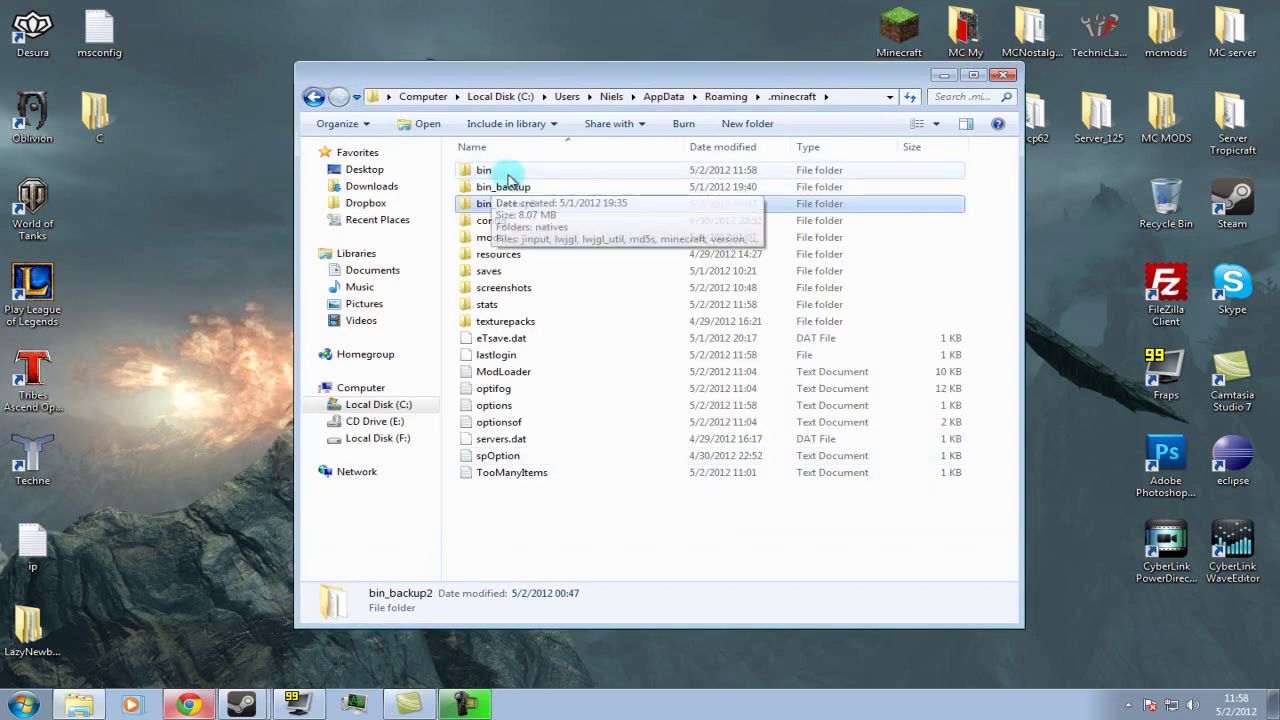
Step: Open the new bin folder and select the minecraft jar file
click(517, 176)
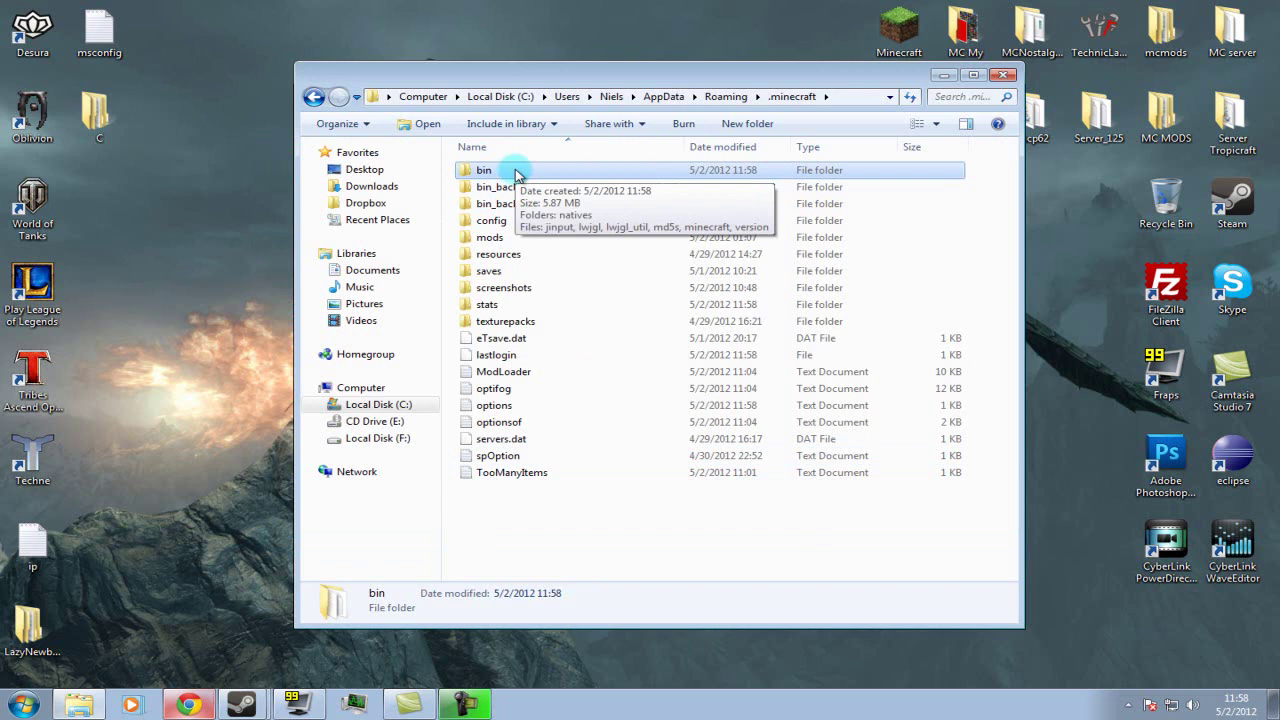
double_click(517, 175)
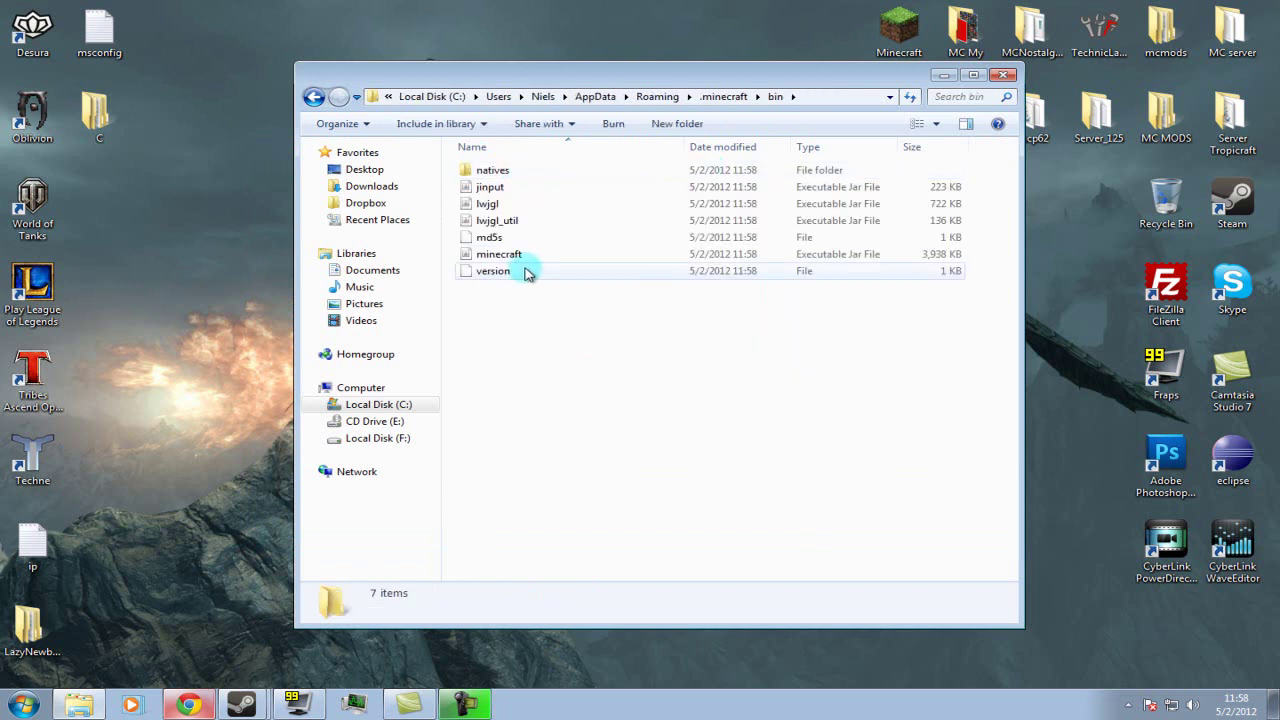
click(523, 253)
drag(563, 85, 301, 68)
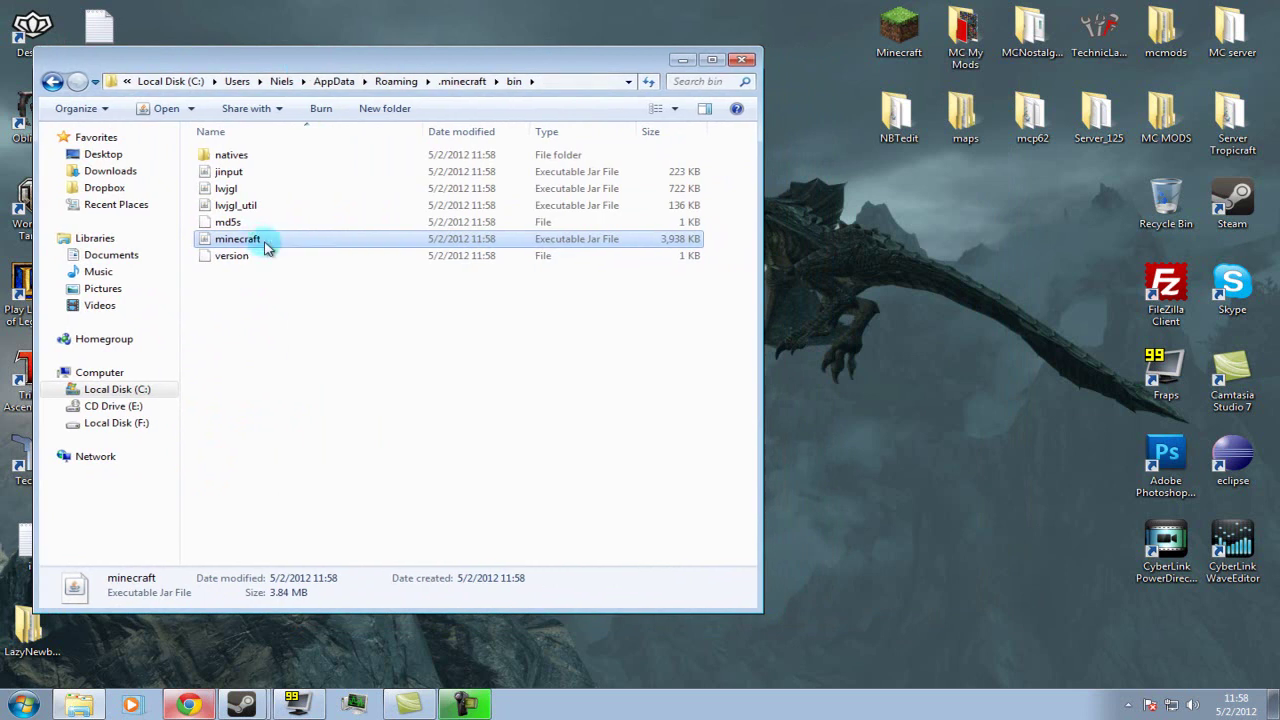
Step: Open the minecraft jar with WinRAR archiver from the Open with menu
right_click(265, 242)
mouse_move(428, 287)
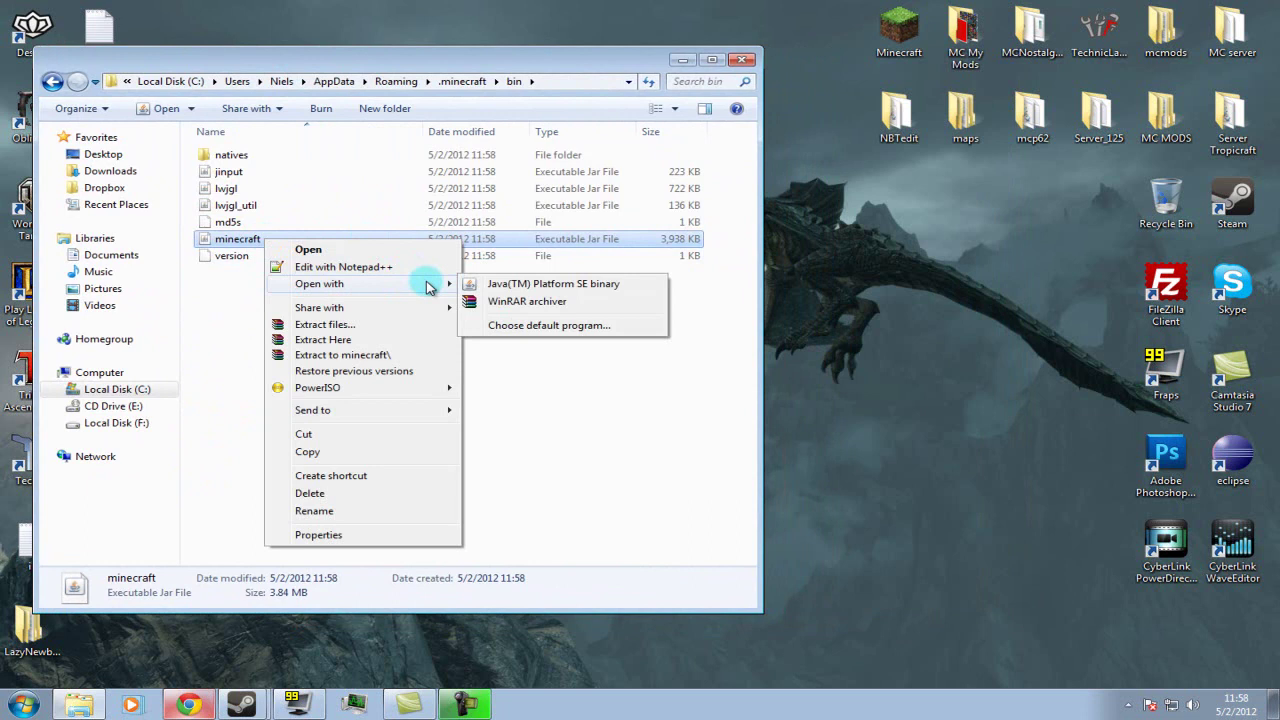
click(519, 305)
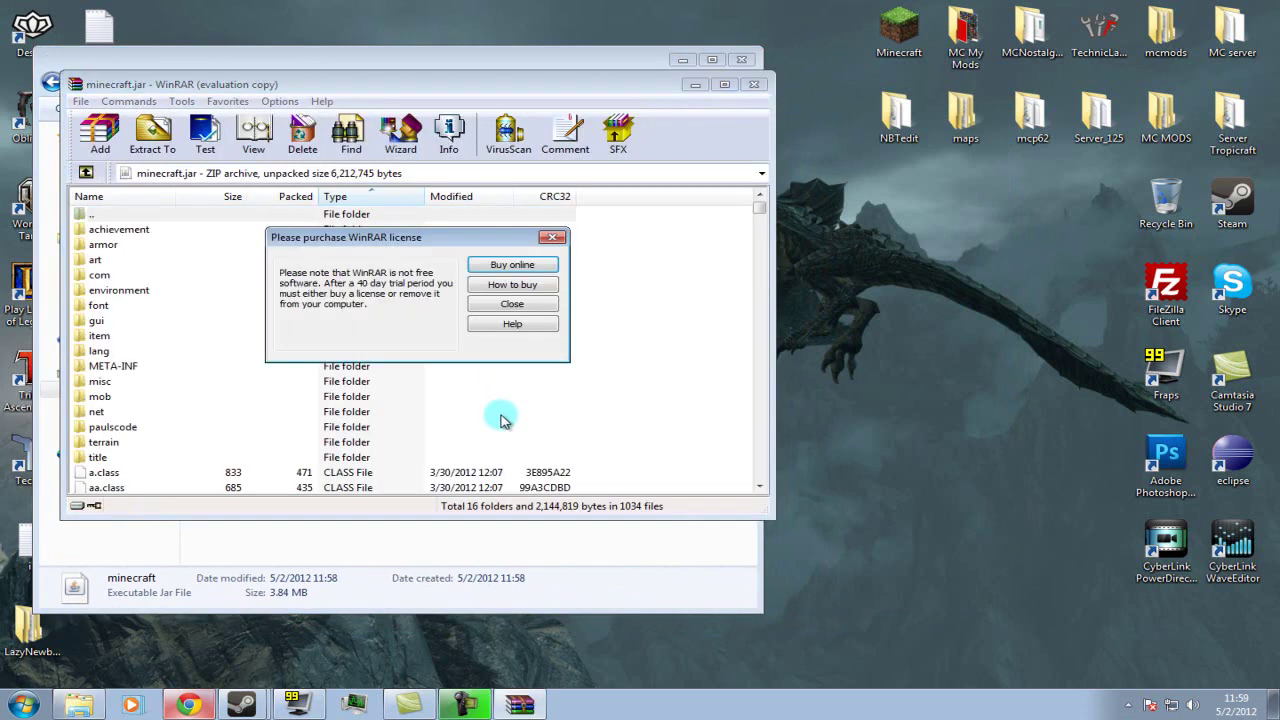
Step: Delete the META-INF folder from minecraft.jar, leaving 15 folders in the archive
click(512, 308)
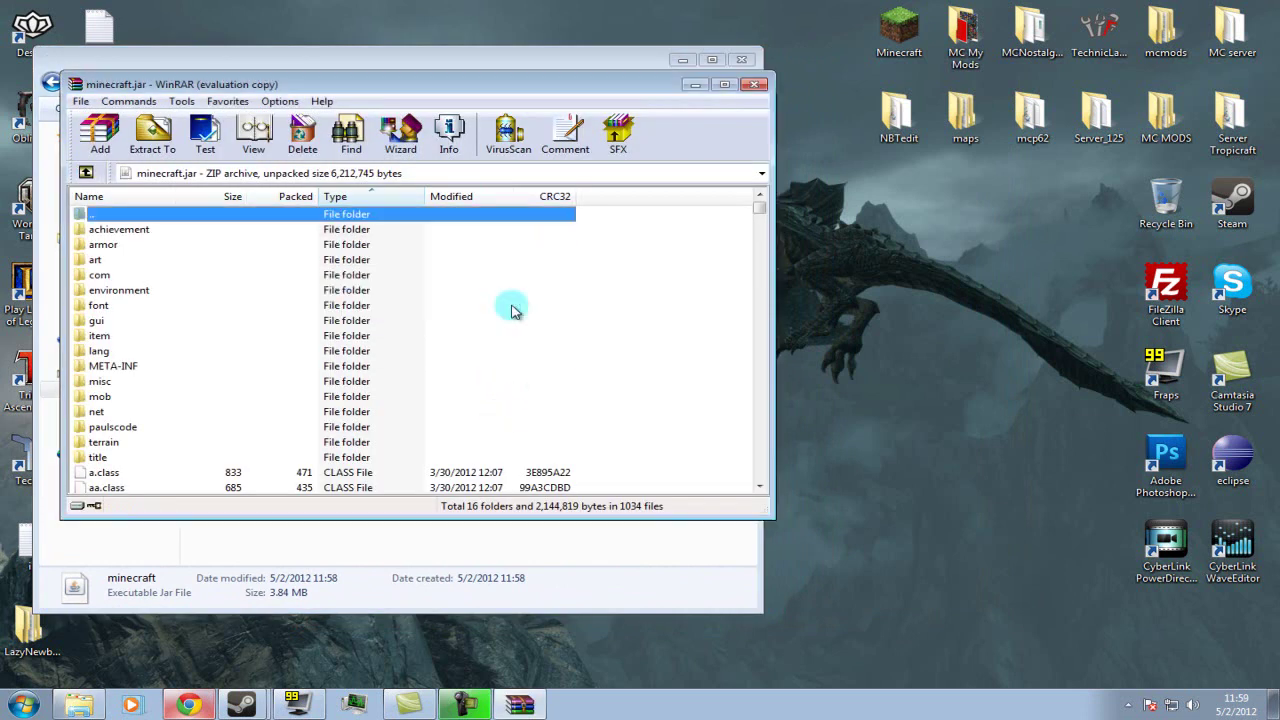
click(125, 372)
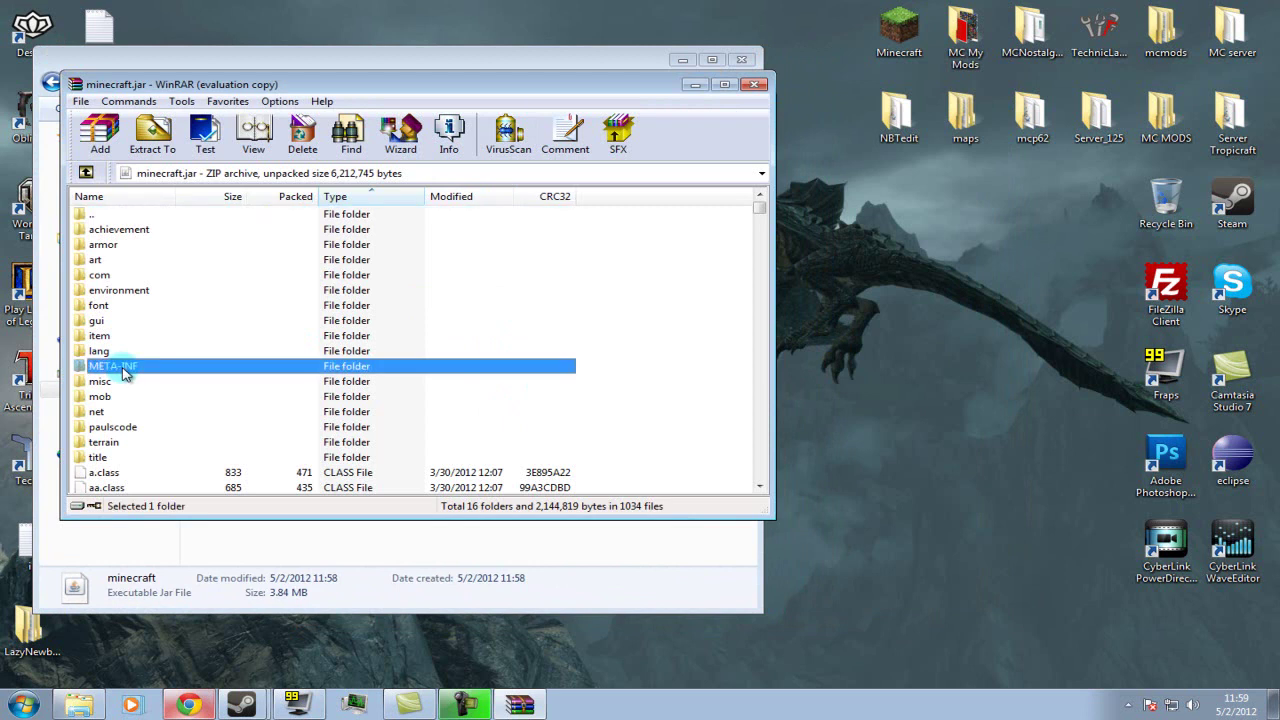
key(Delete)
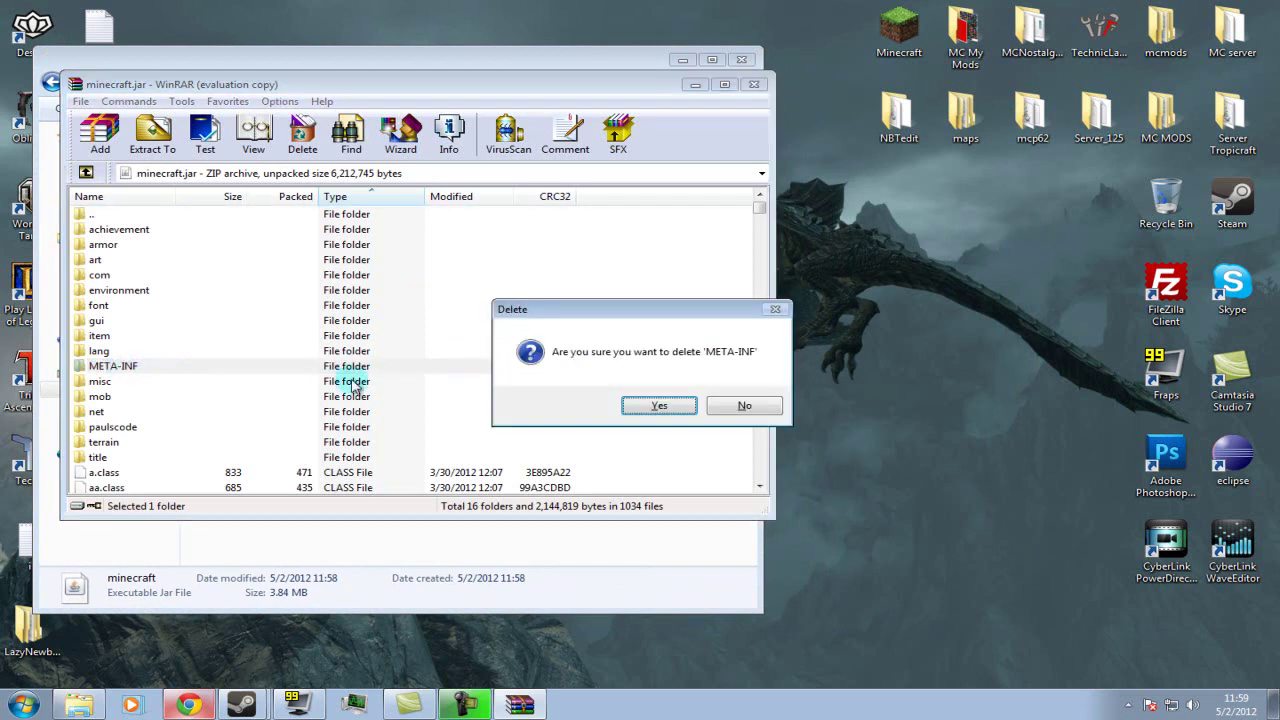
key(Return)
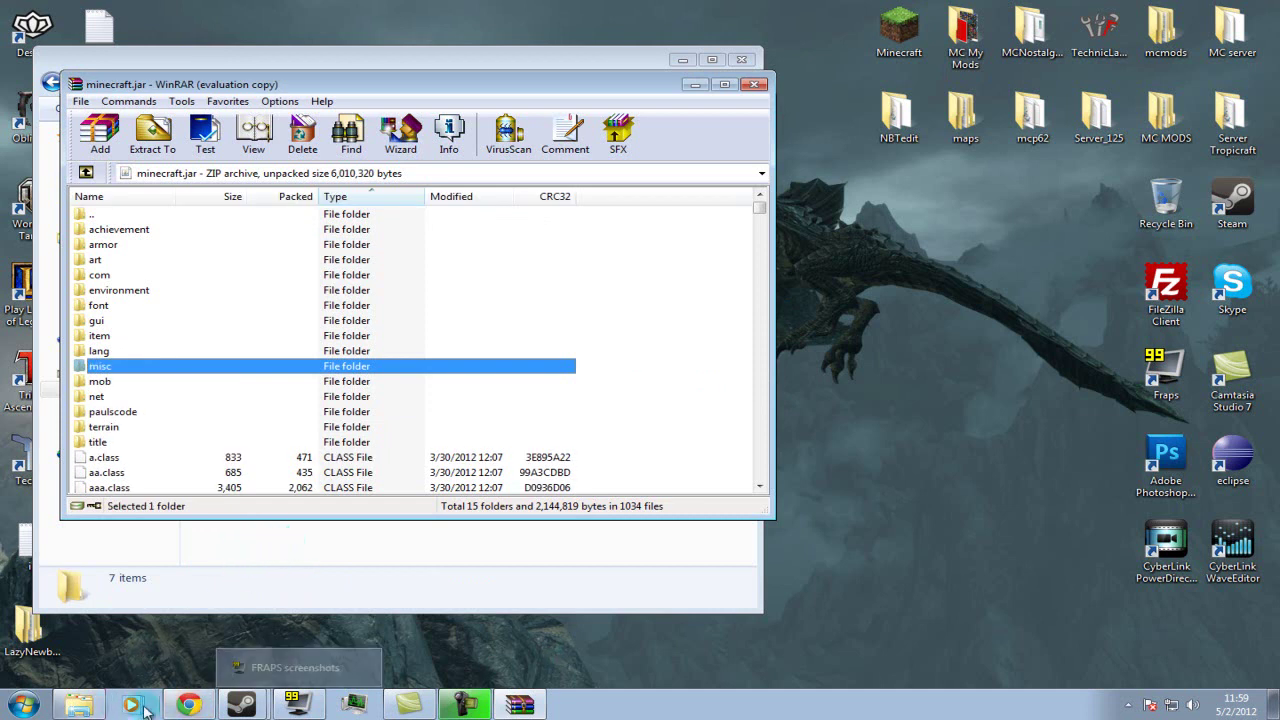
Step: Locate ModLoader.zip in the Downloads folder and open it in WinRAR beside minecraft.jar
click(169, 651)
click(179, 670)
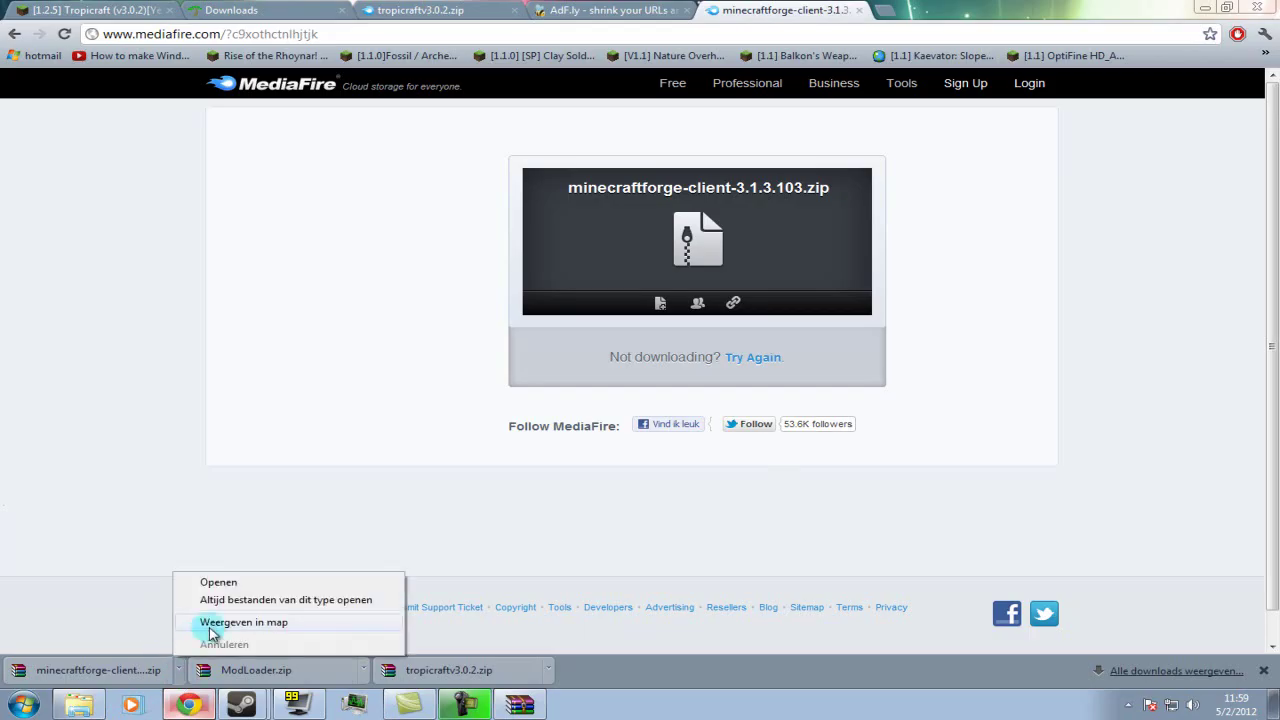
click(206, 622)
click(1202, 10)
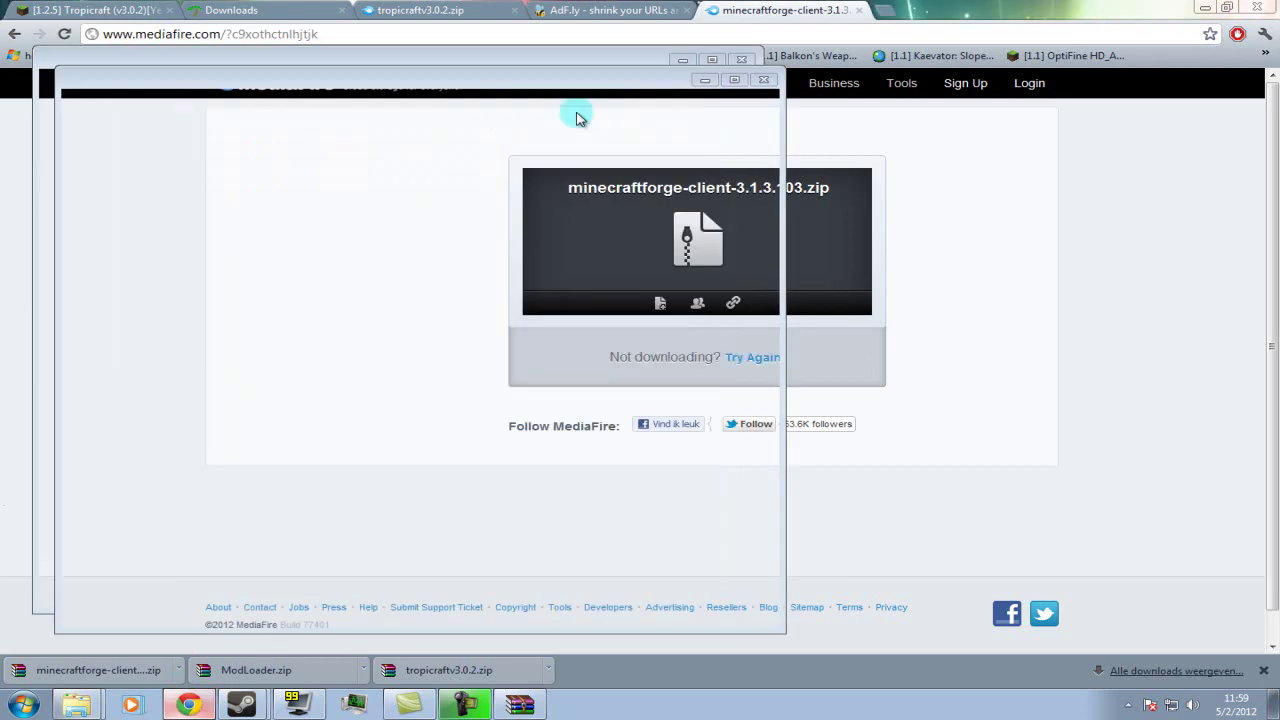
mouse_move(443, 94)
mouse_down()
mouse_move(1012, 93)
mouse_move(930, 79)
mouse_up()
click(815, 220)
double_click(803, 200)
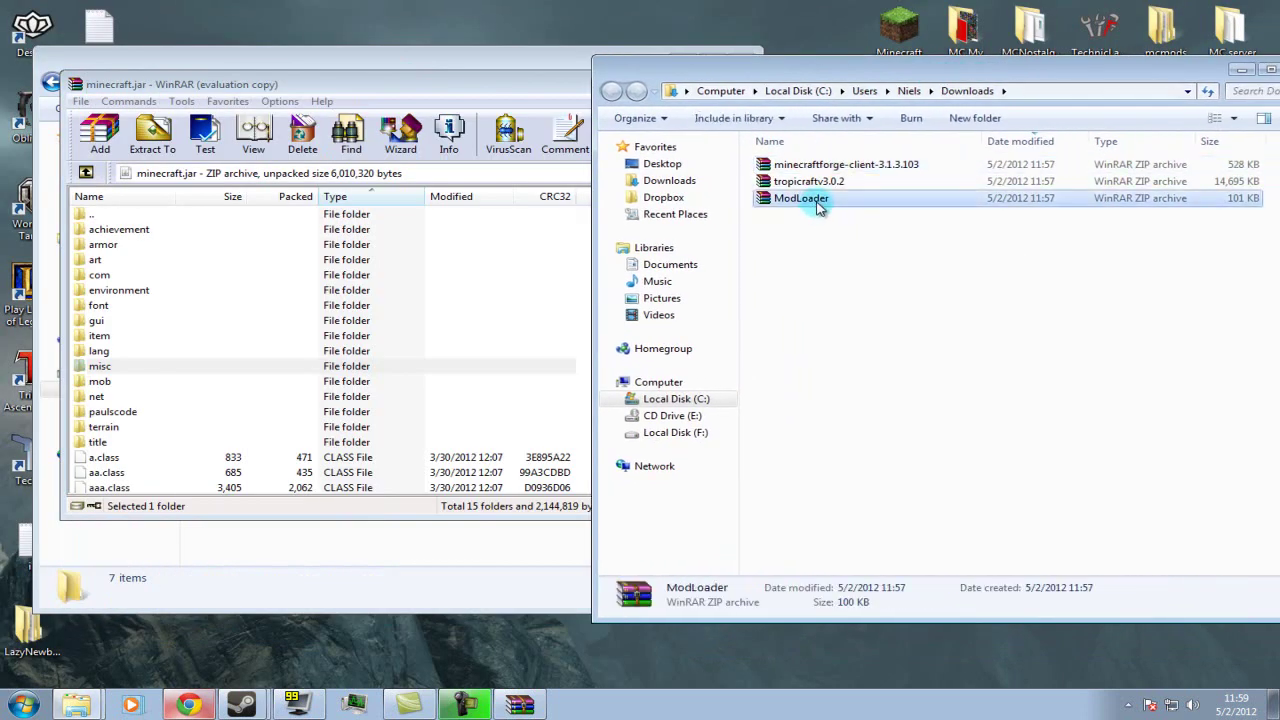
drag(326, 80, 763, 83)
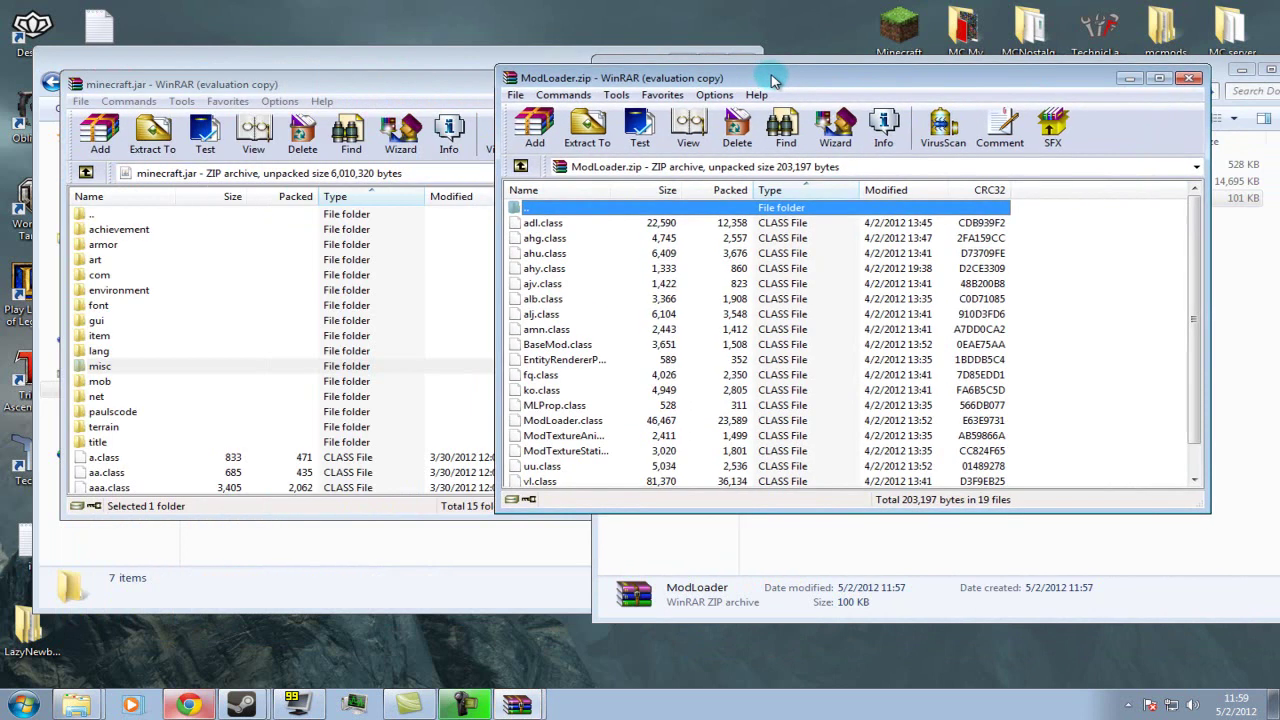
Step: Copy all 19 ModLoader class files into minecraft.jar
click(935, 295)
click(576, 270)
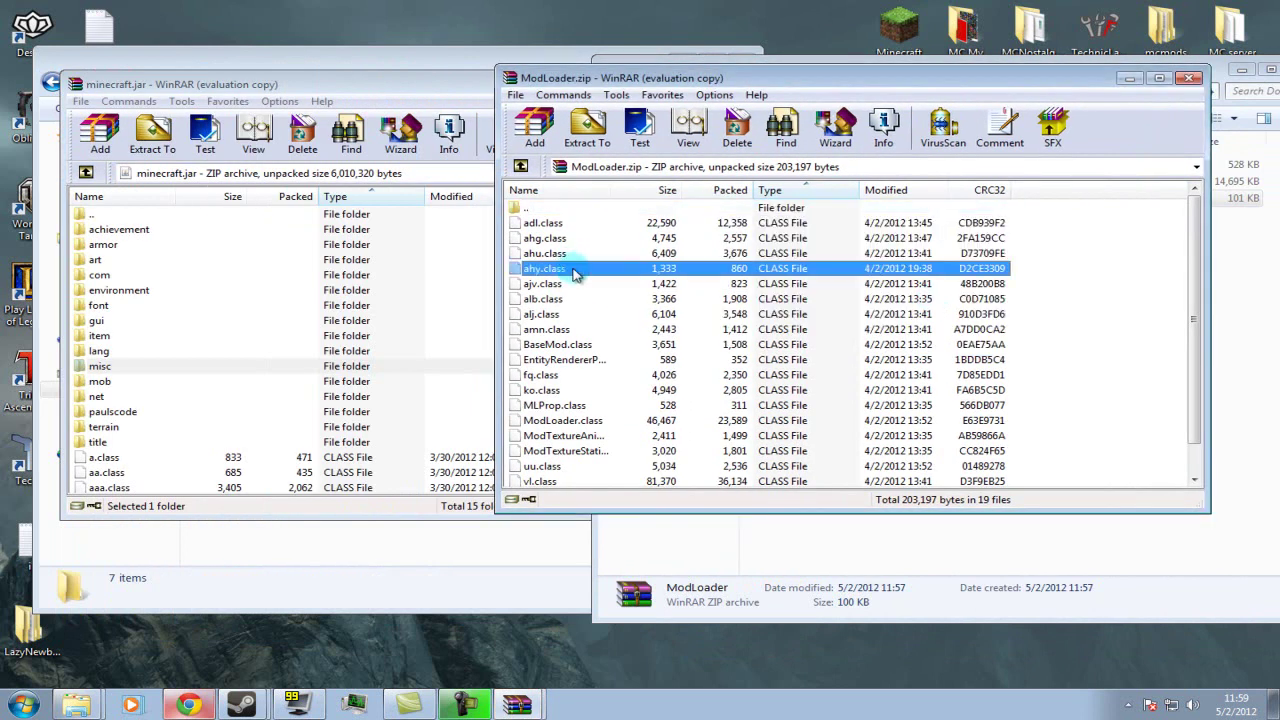
key(ctrl+a)
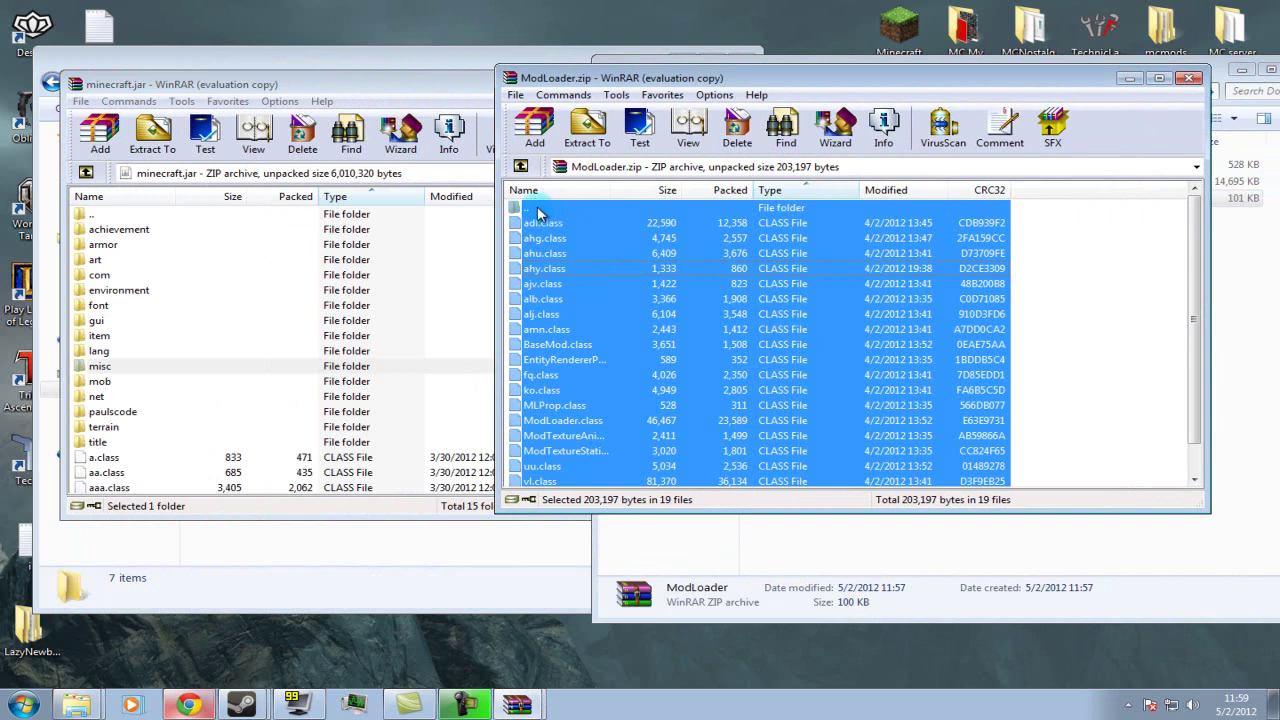
ctrl+click(530, 210)
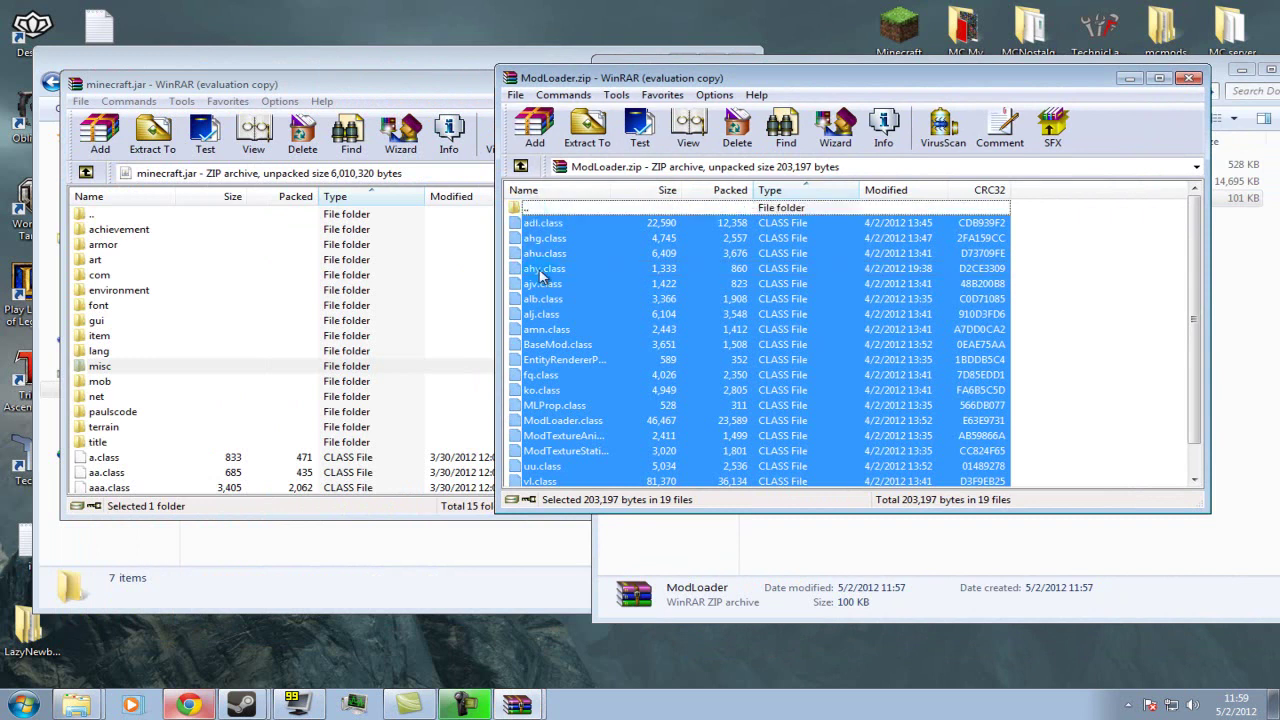
scroll(778, 287, down, 1)
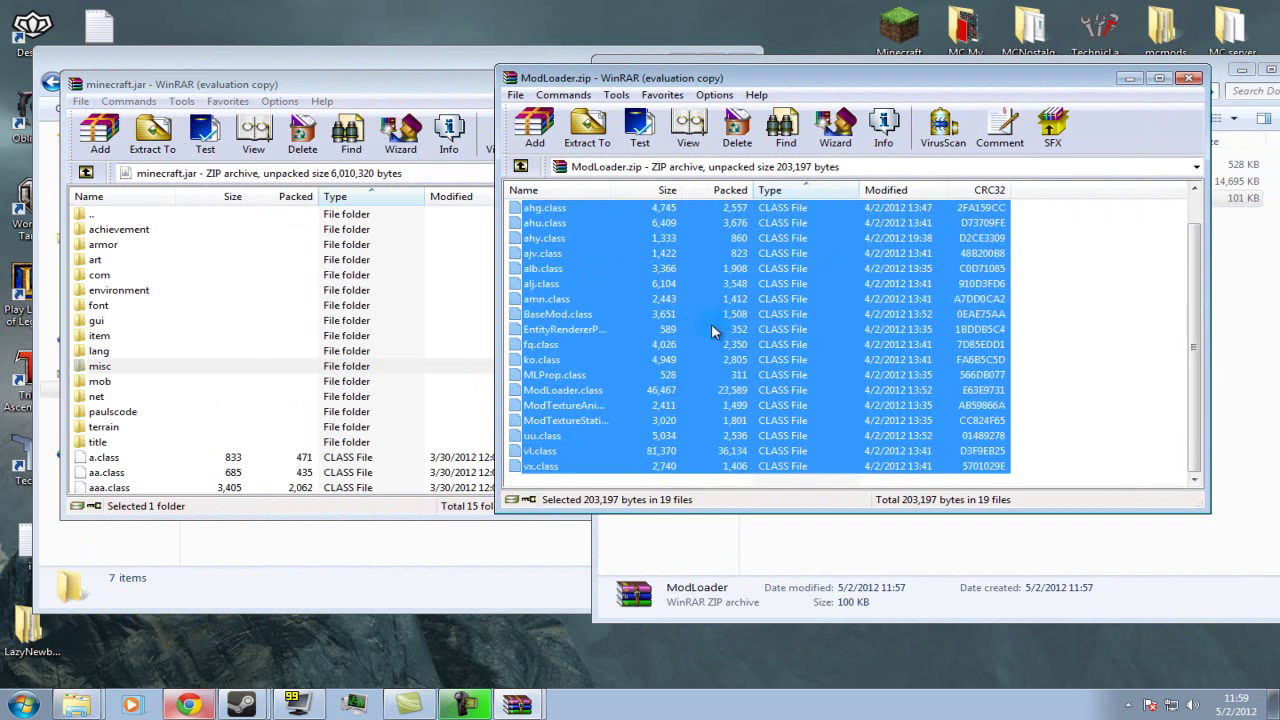
scroll(665, 430, up, 1)
drag(547, 236, 183, 360)
click(406, 437)
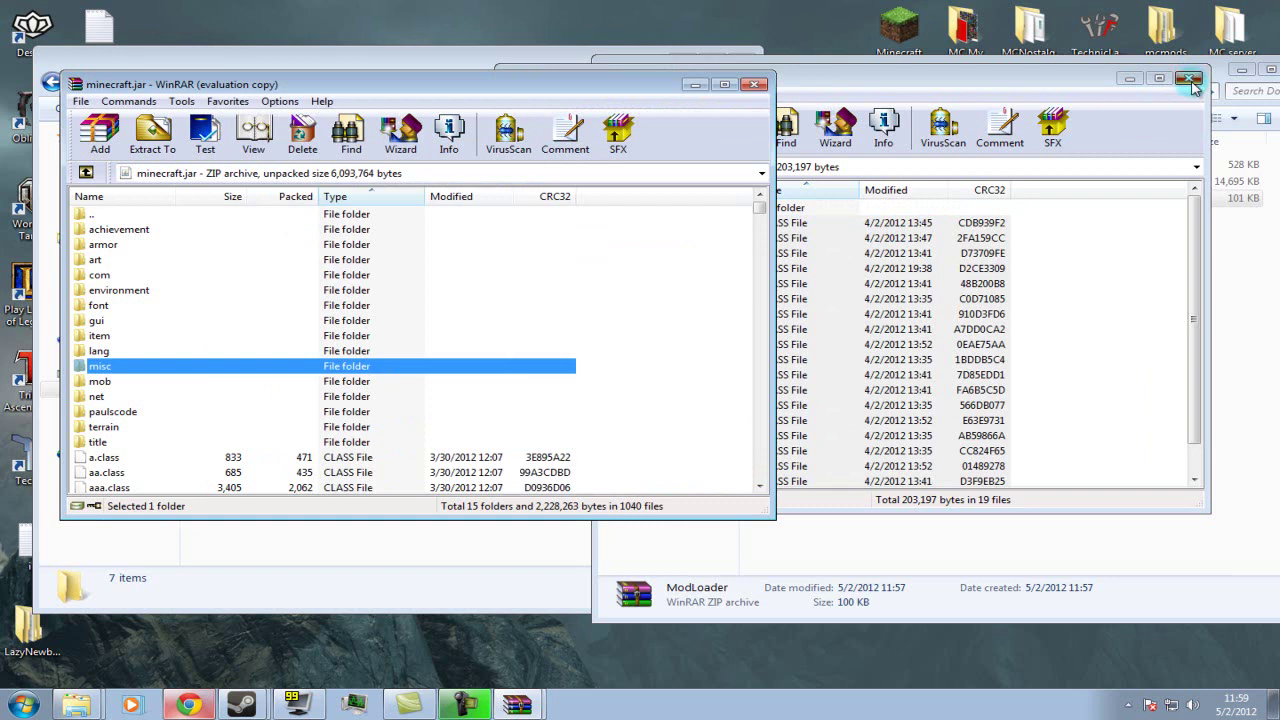
Step: Close the ModLoader archive and copy every minecraftforge-client-3.1.3.103 entry, including forge, into minecraft.jar
click(1190, 80)
click(851, 277)
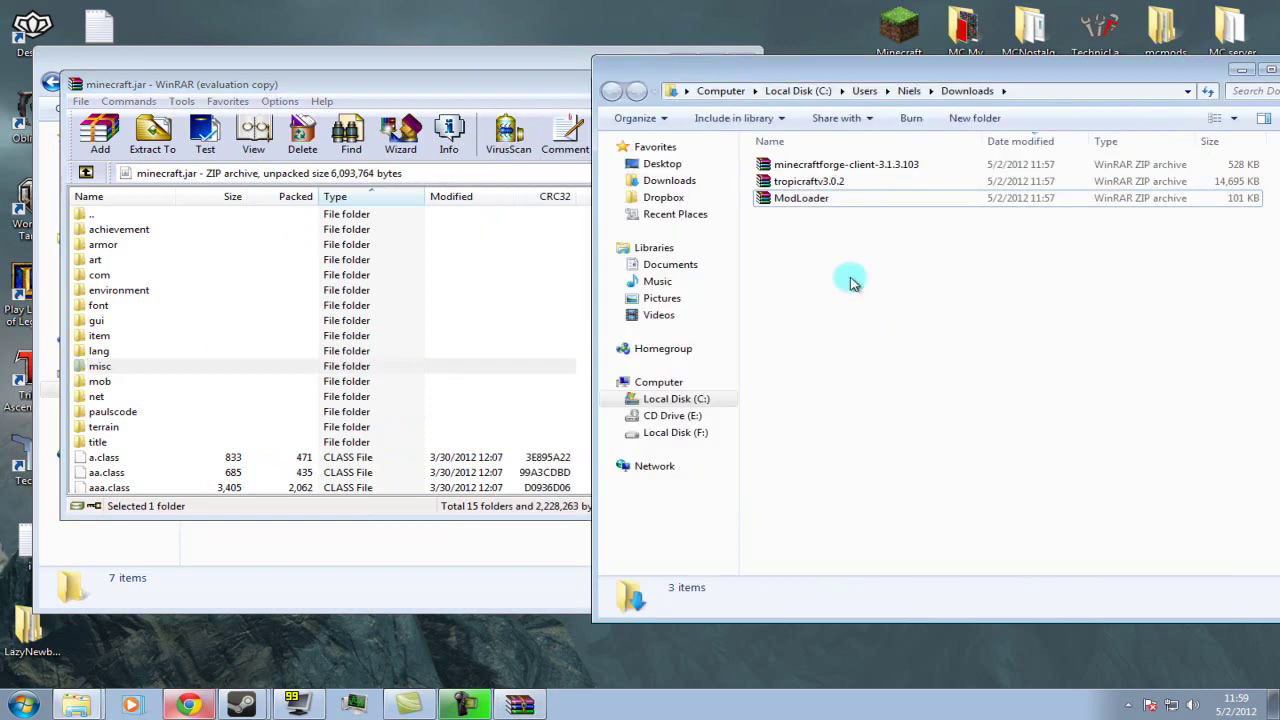
double_click(822, 166)
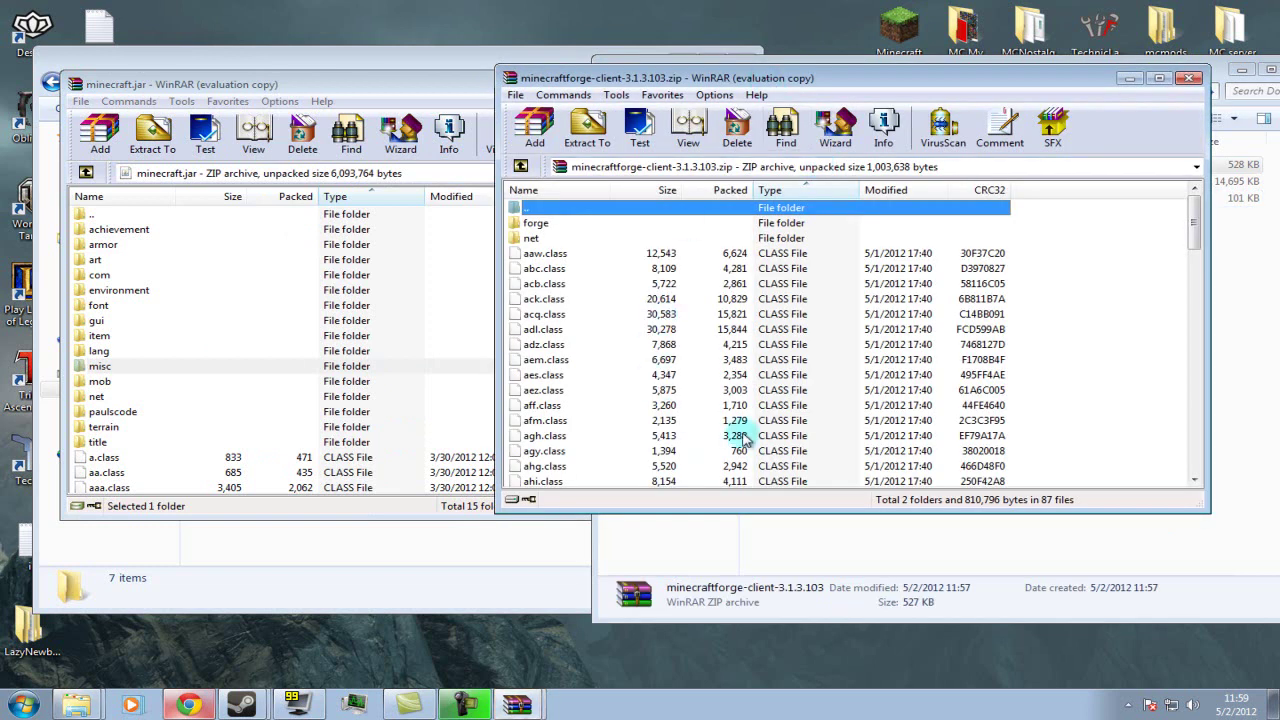
click(946, 300)
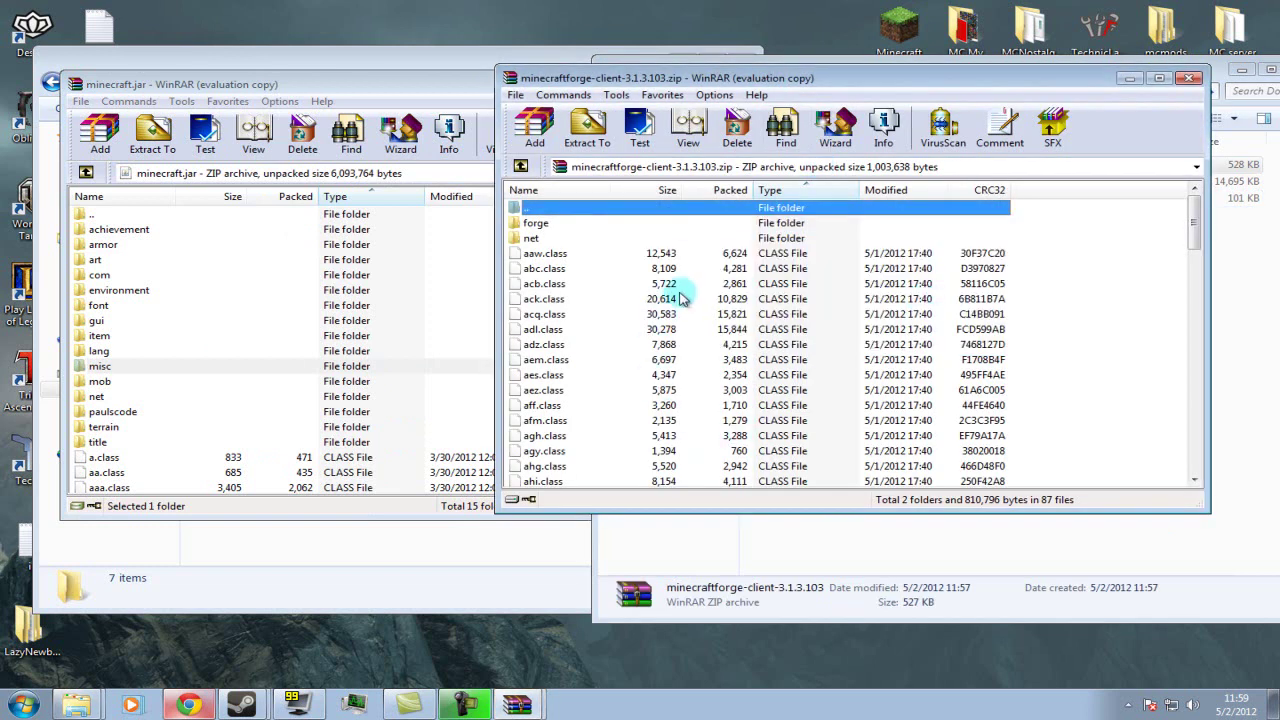
key(ctrl+a)
mouse_move(553, 210)
mouse_down()
mouse_move(414, 277)
mouse_move(177, 317)
mouse_up()
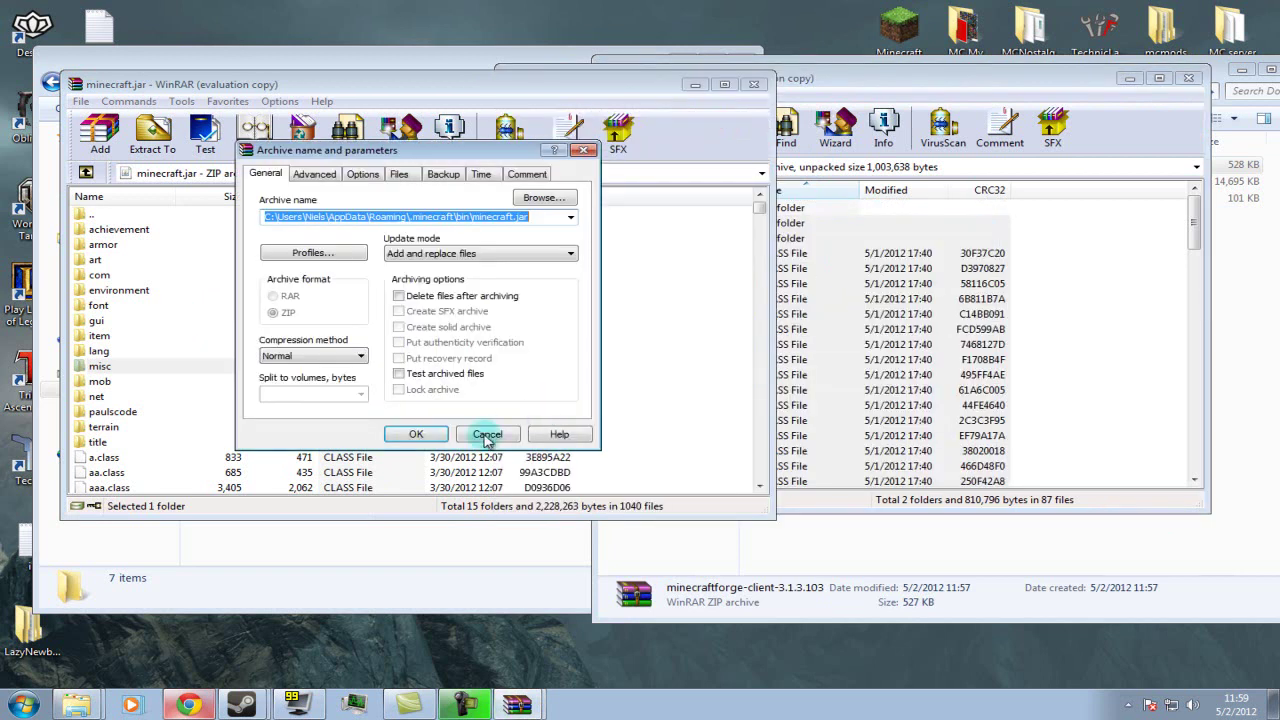
click(418, 437)
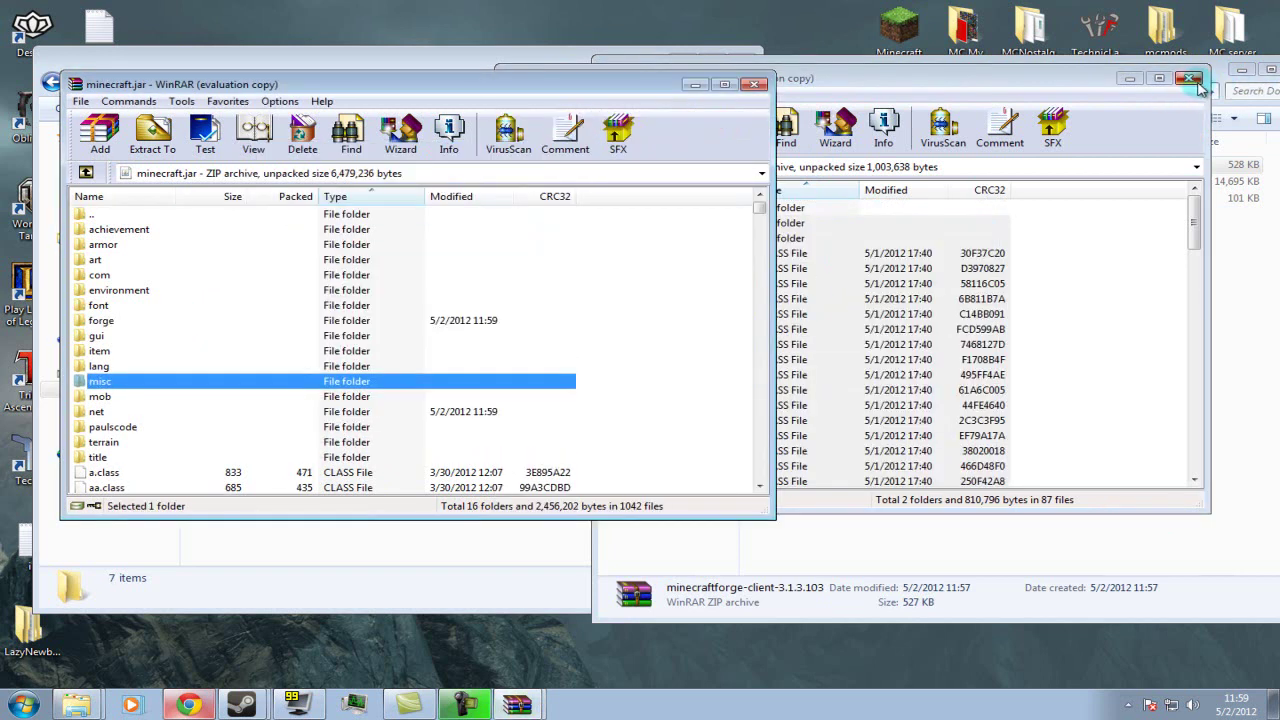
click(1195, 82)
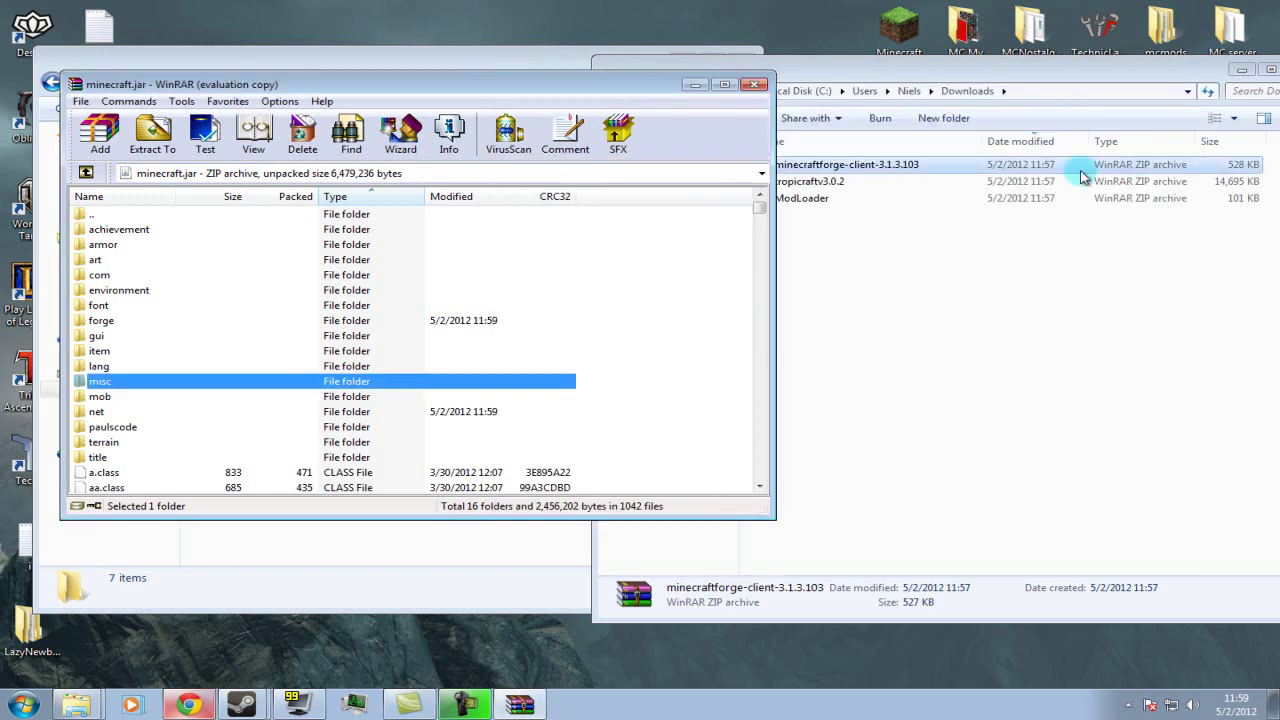
Step: Close the tropicraftv3.0.2 archive and the minecraft.jar WinRAR window
double_click(836, 184)
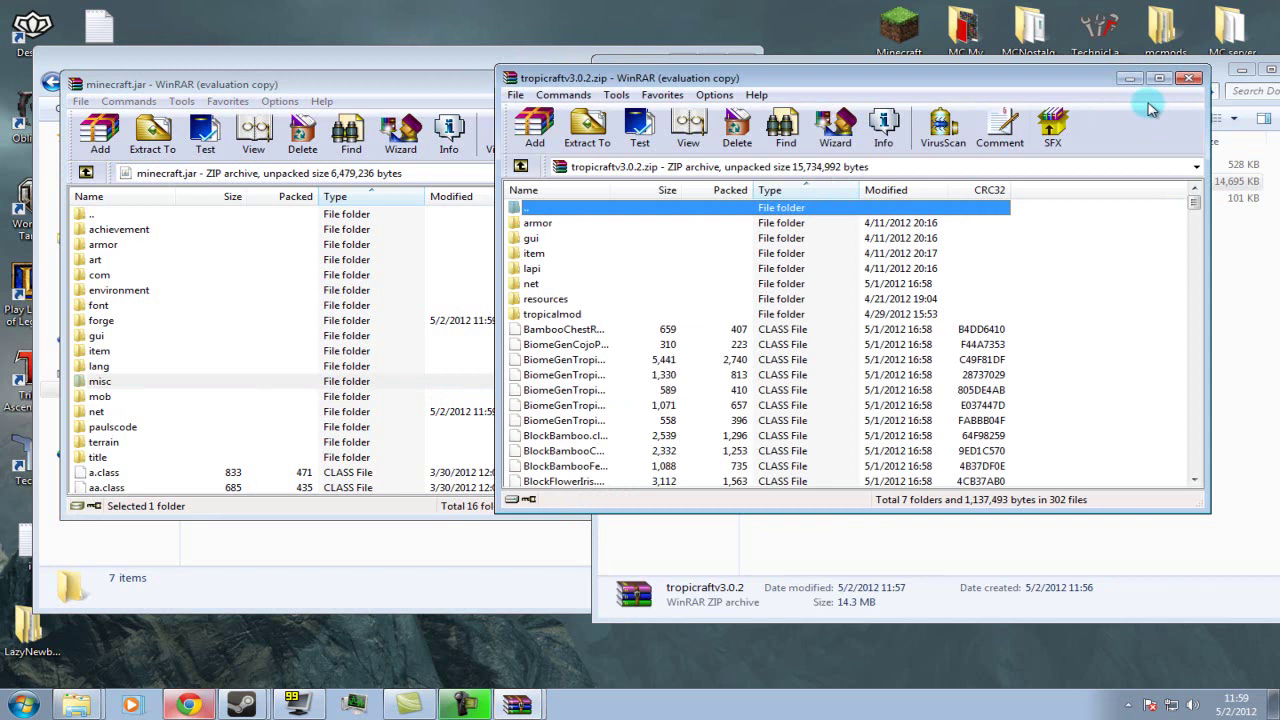
click(1187, 79)
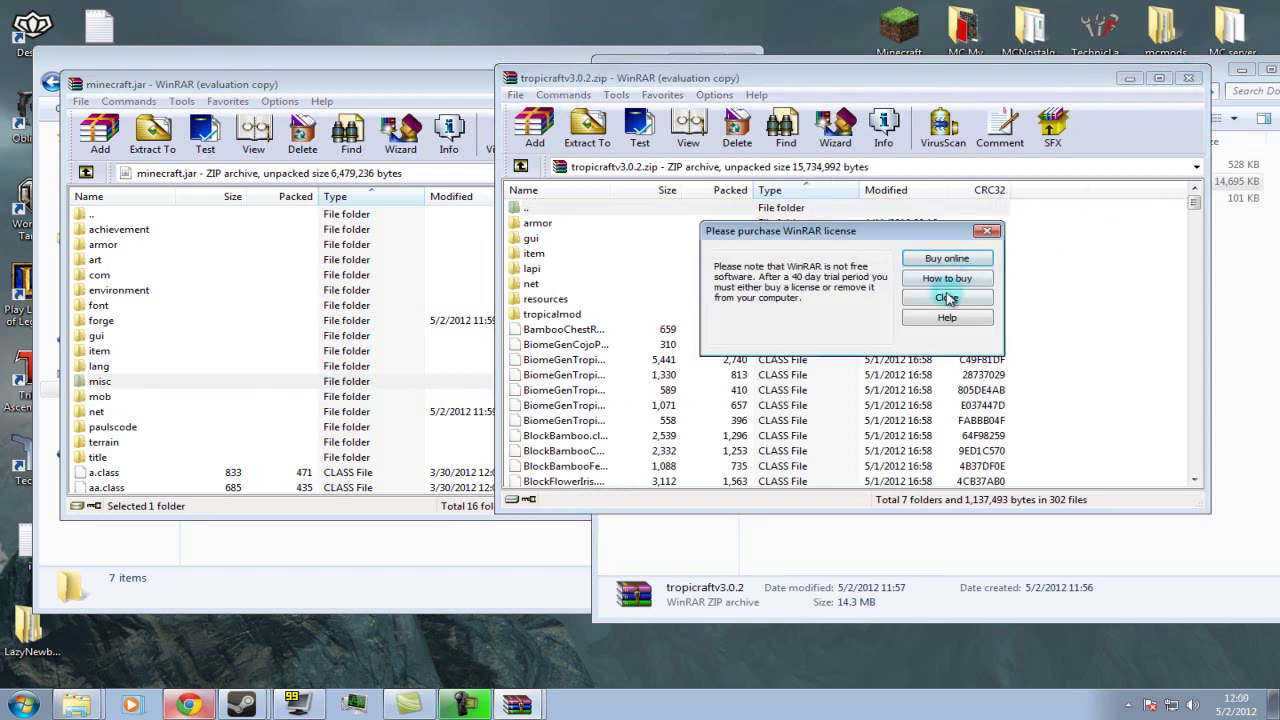
click(955, 292)
click(1190, 80)
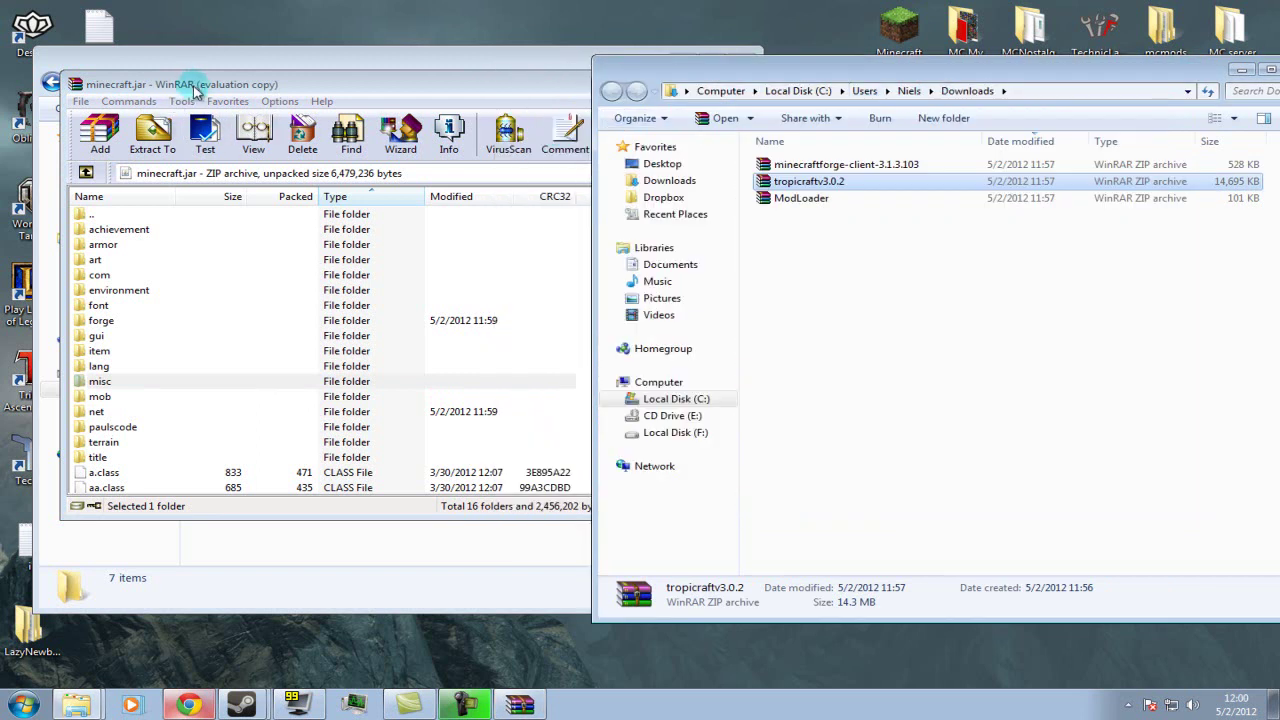
click(240, 86)
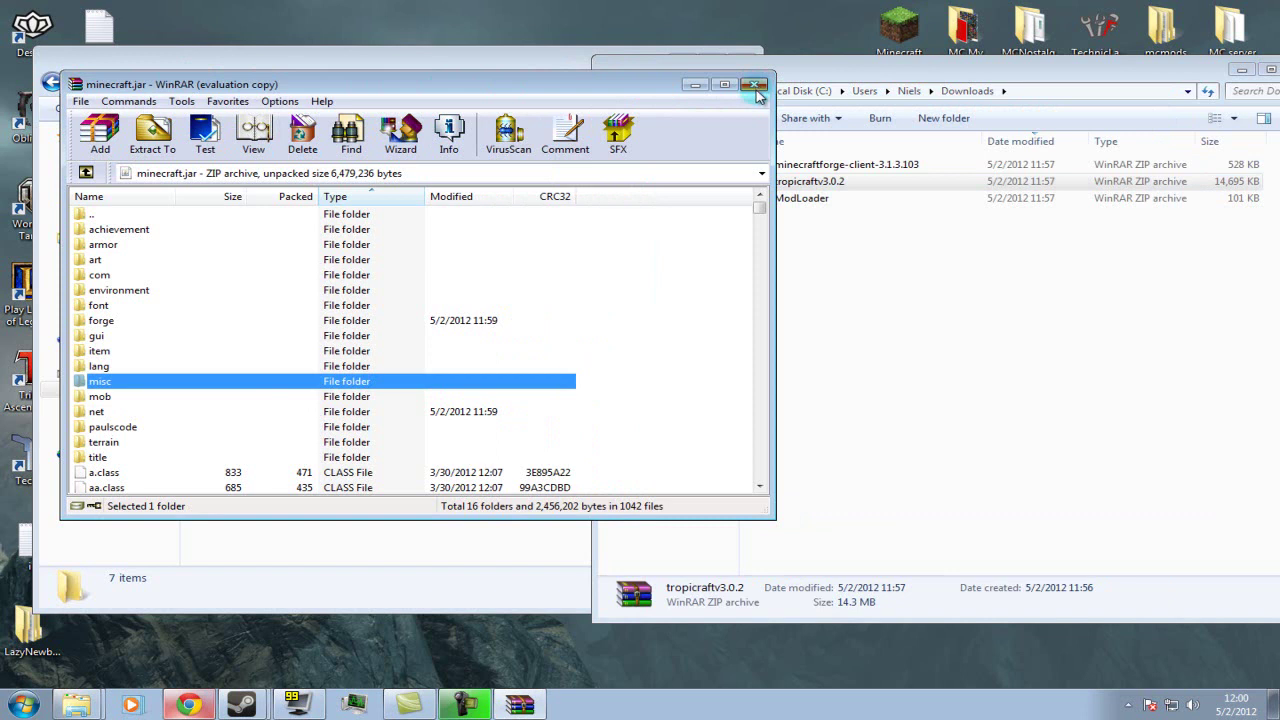
click(757, 87)
Step: Delete the old tropicraftv3.0.2 folder from .minecraft\mods
click(463, 63)
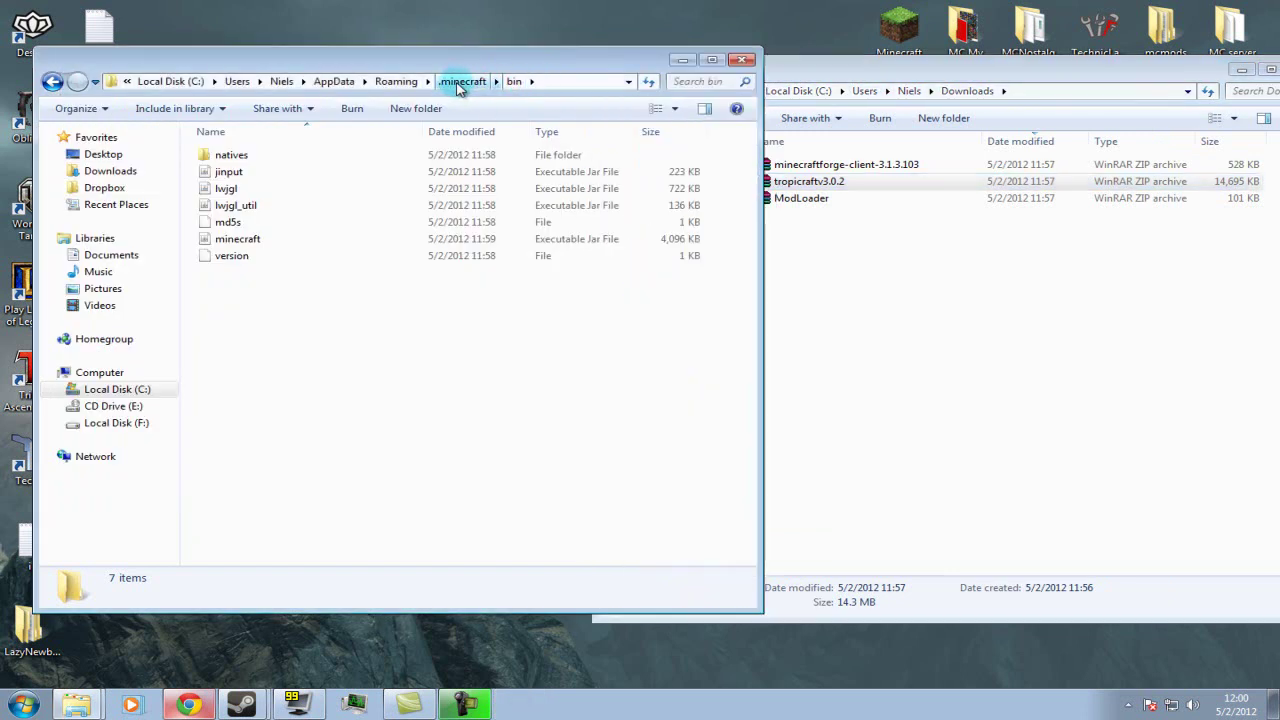
click(462, 82)
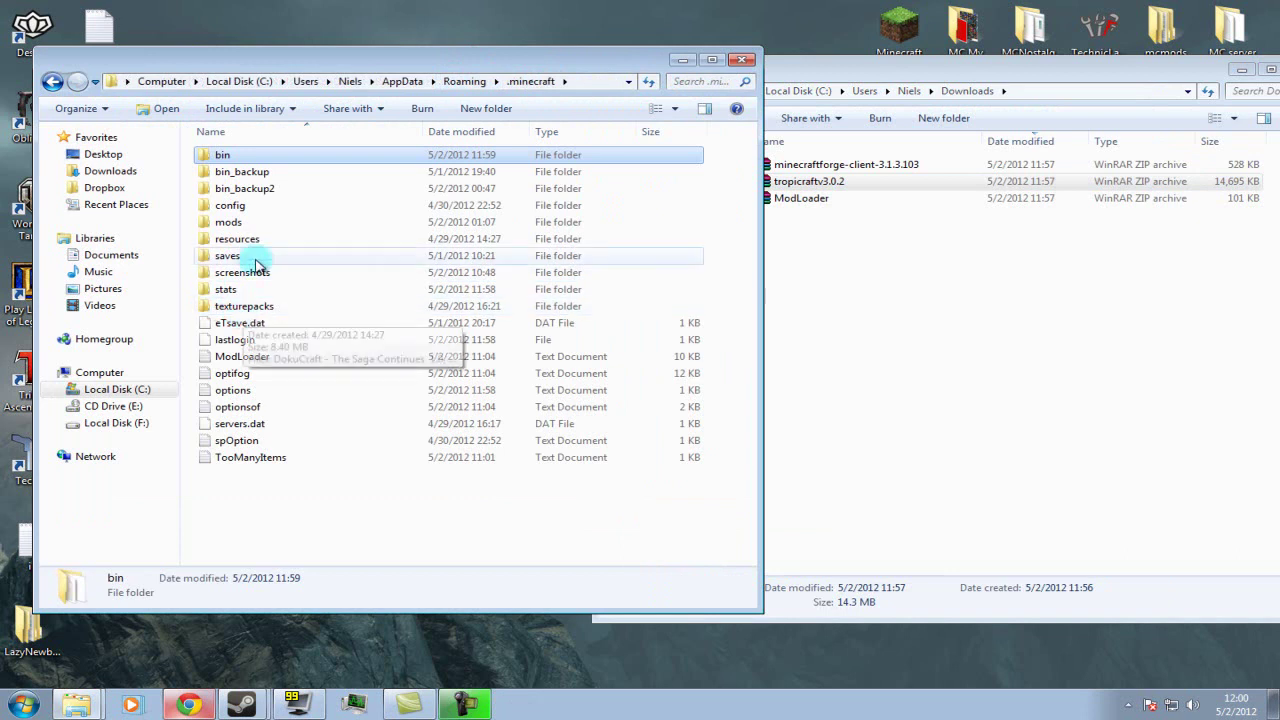
double_click(252, 222)
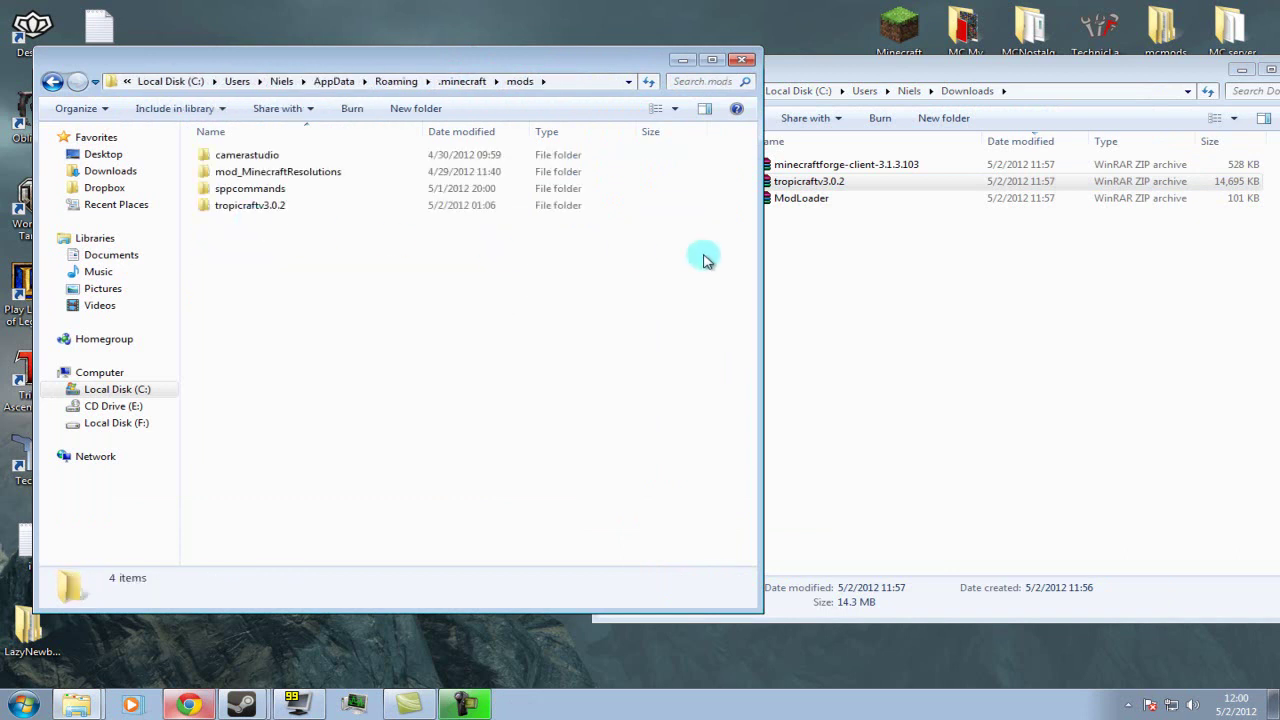
click(250, 207)
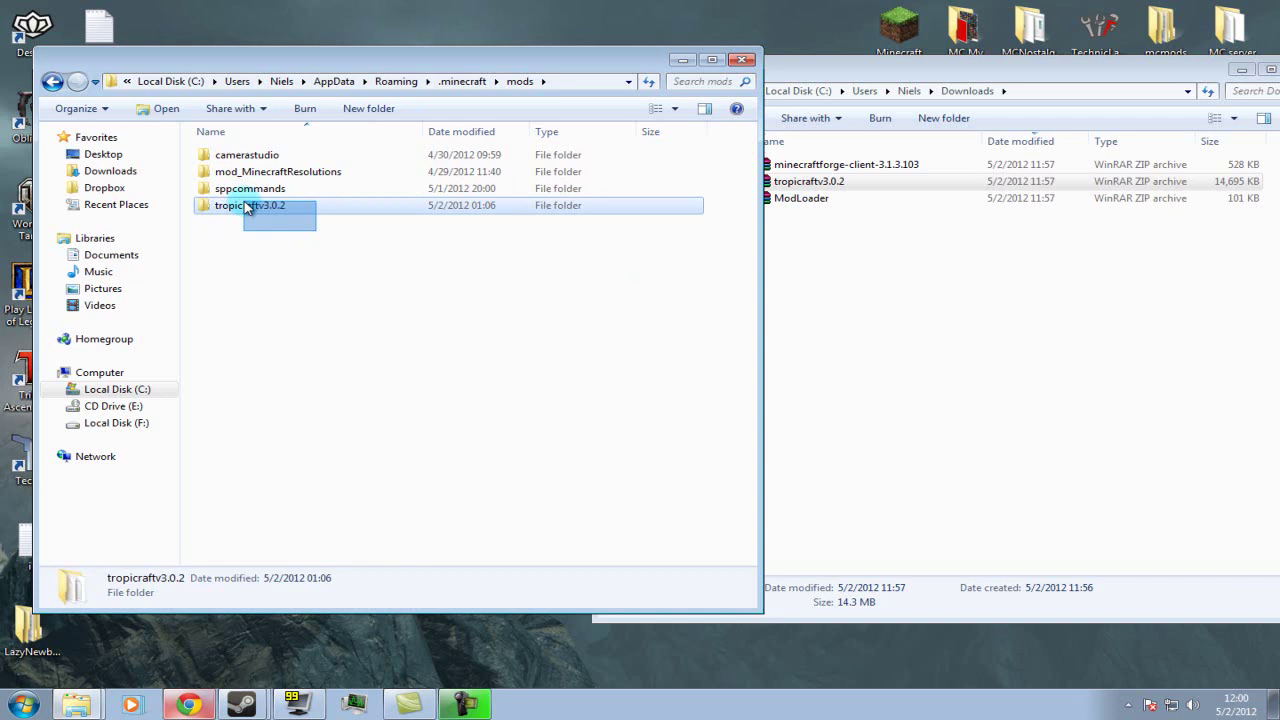
key(Delete)
key(Return)
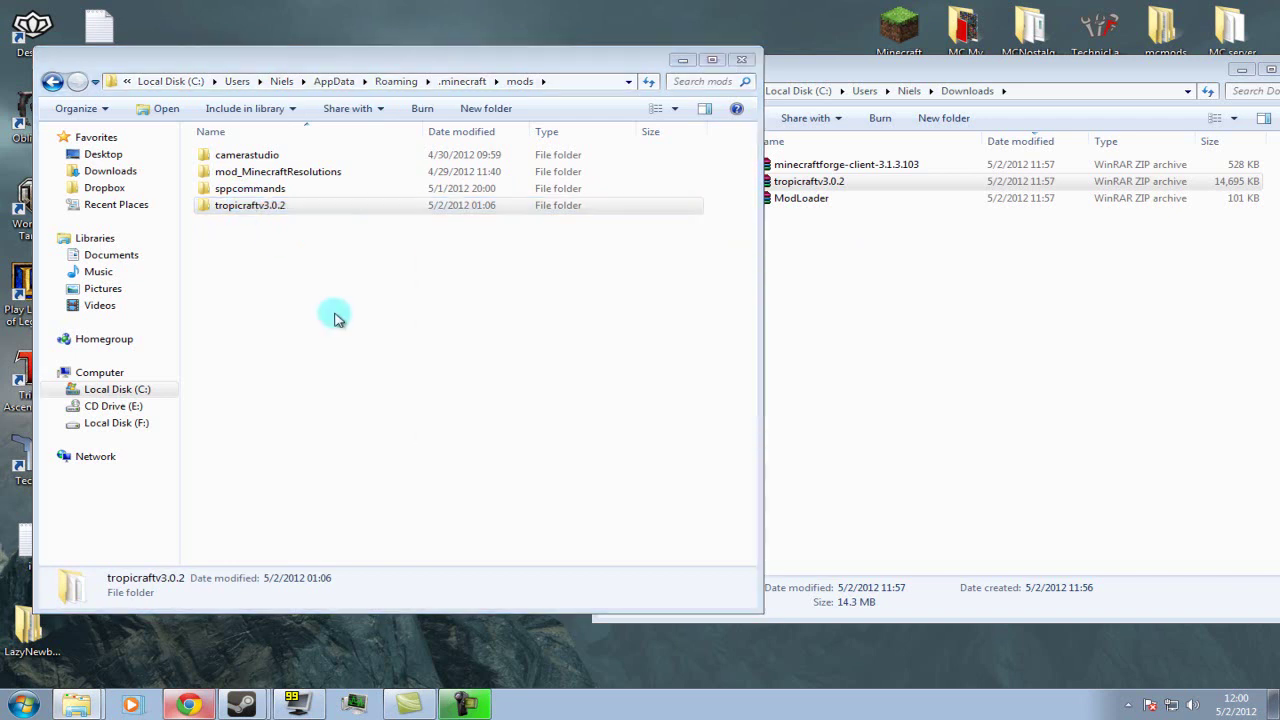
click(788, 305)
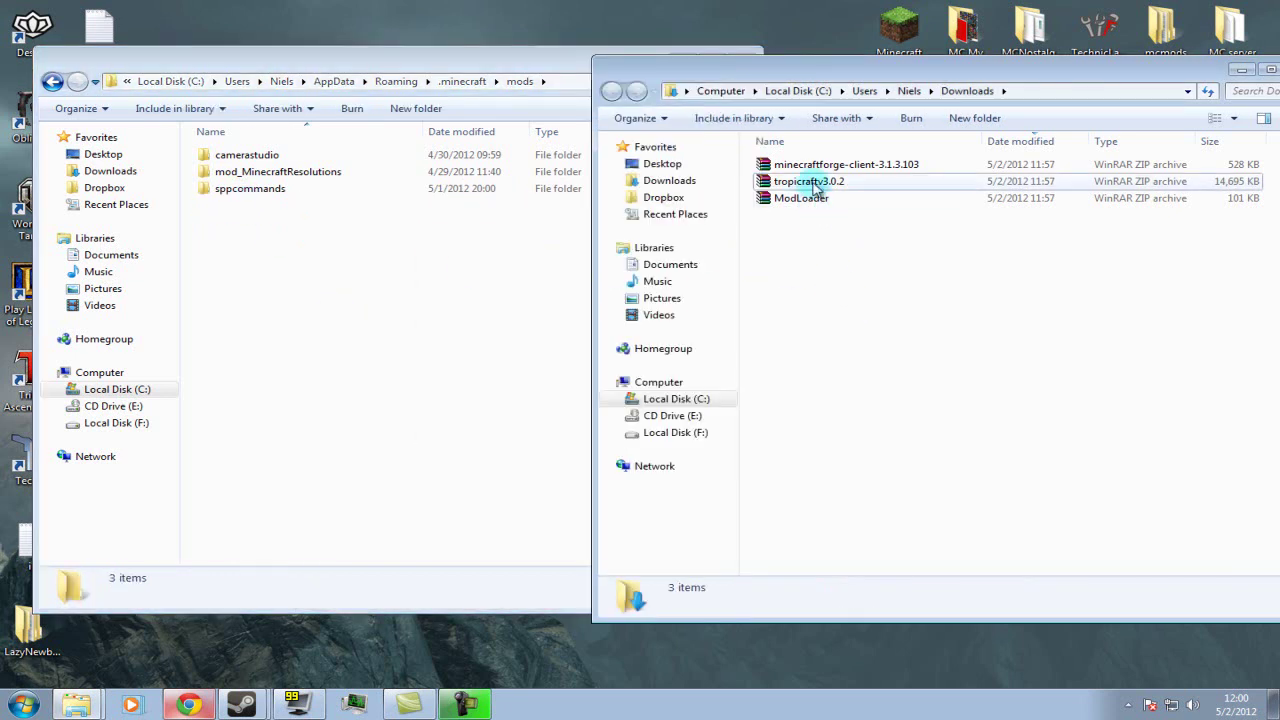
Step: Move tropicraftv3.0.2.zip into mods and extract it to a tropicraftv3.0.2 folder there
mouse_move(816, 188)
mouse_down()
mouse_move(238, 292)
mouse_move(329, 288)
mouse_up()
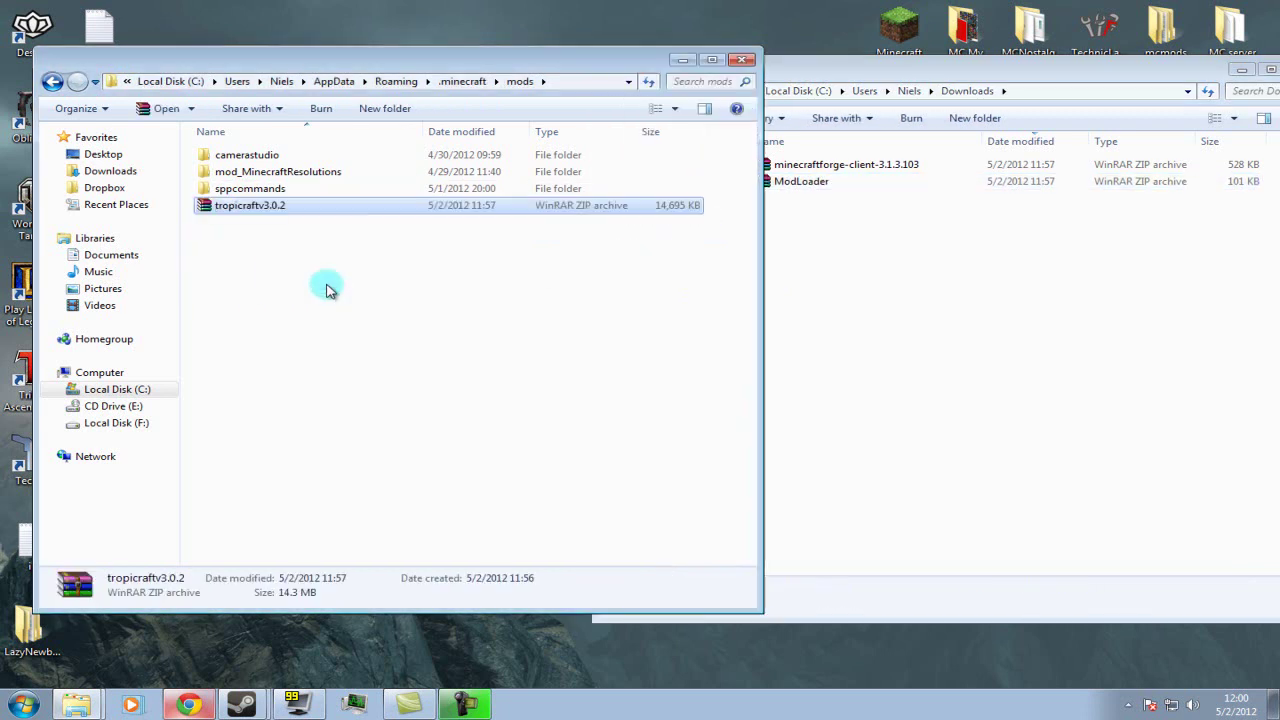
click(279, 206)
double_click(279, 206)
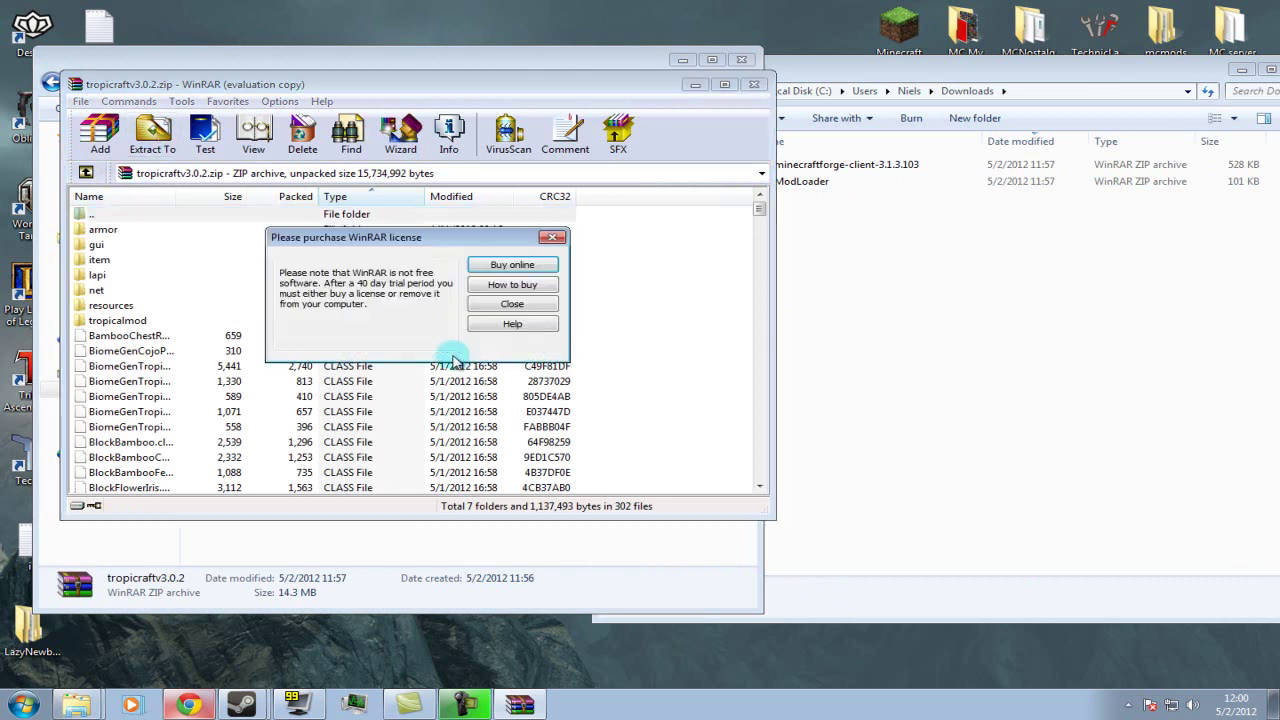
click(494, 312)
click(150, 137)
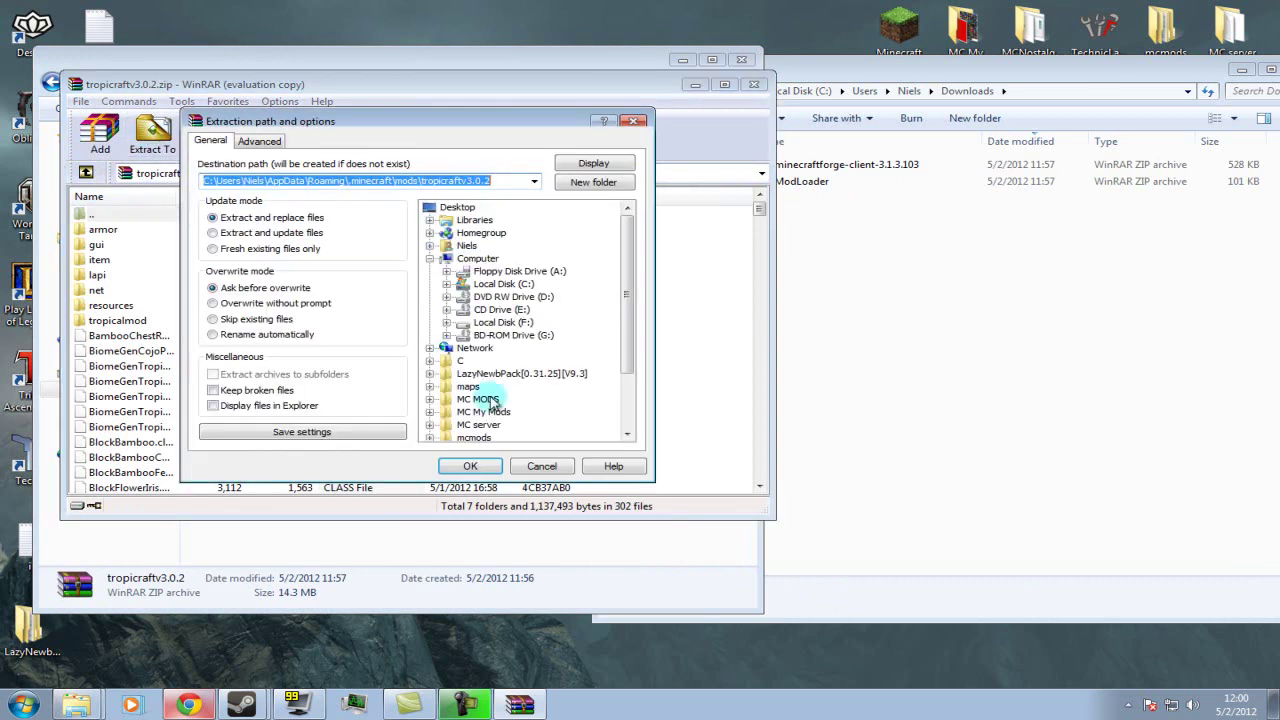
click(488, 465)
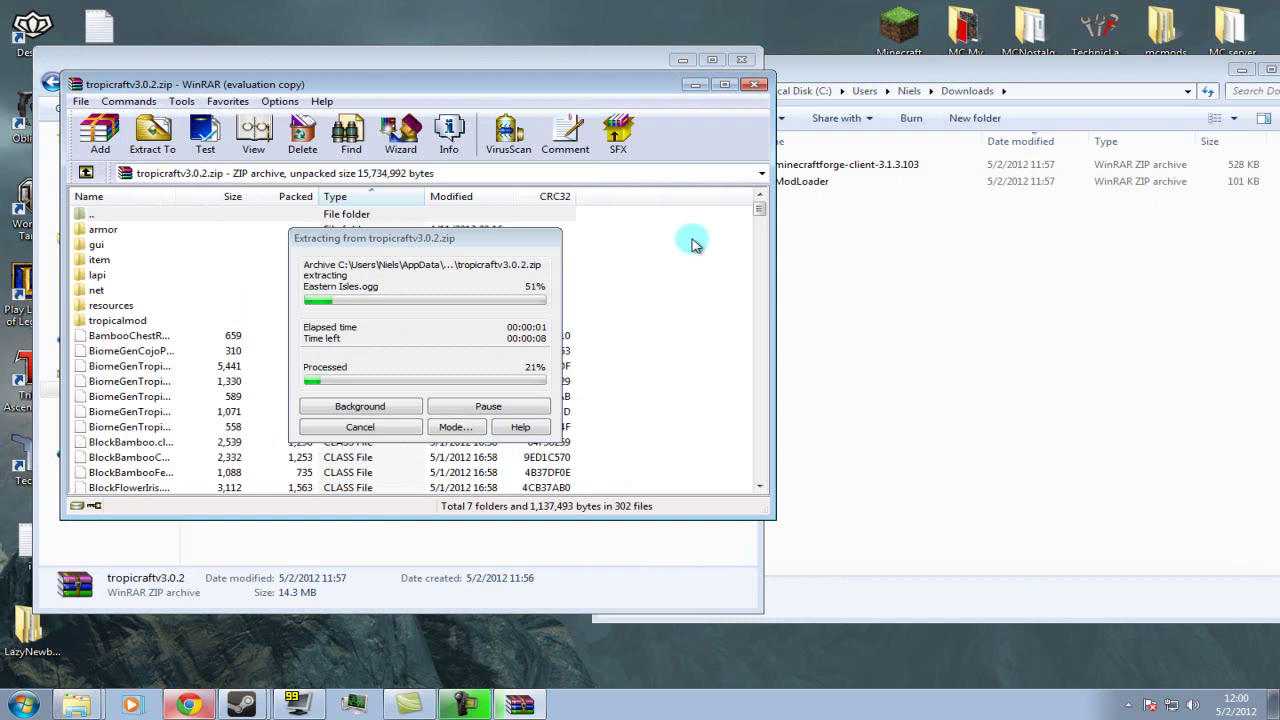
click(753, 87)
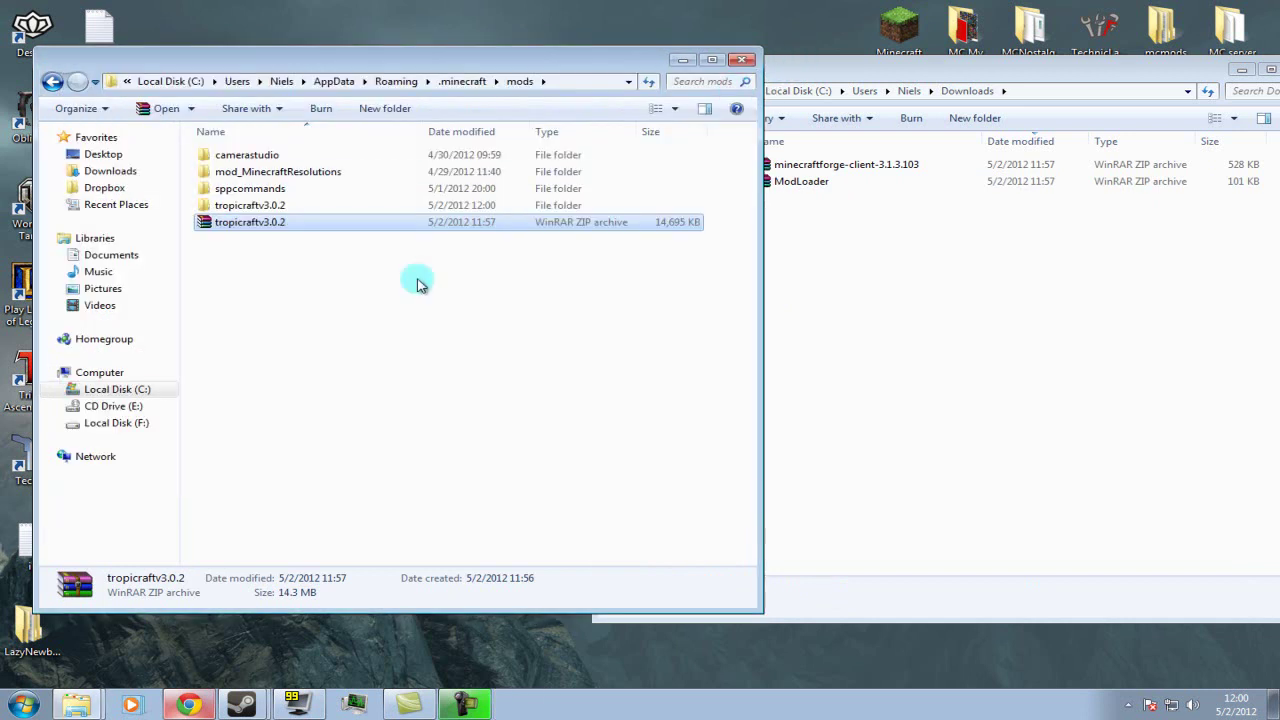
Step: Check the extracted tropicraftv3.0.2 folder, then delete the leftover tropicraftv3.0.2 ZIP from mods
double_click(268, 208)
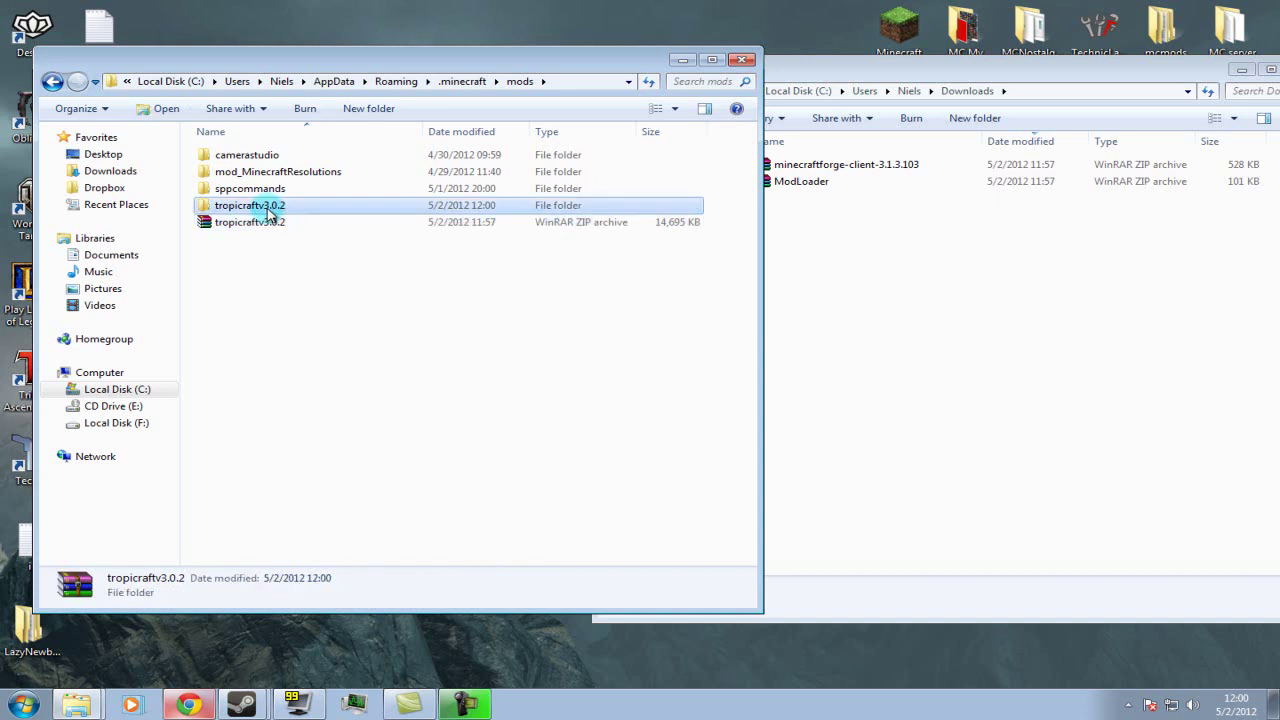
scroll(315, 510, down, 3)
scroll(300, 518, down, 3)
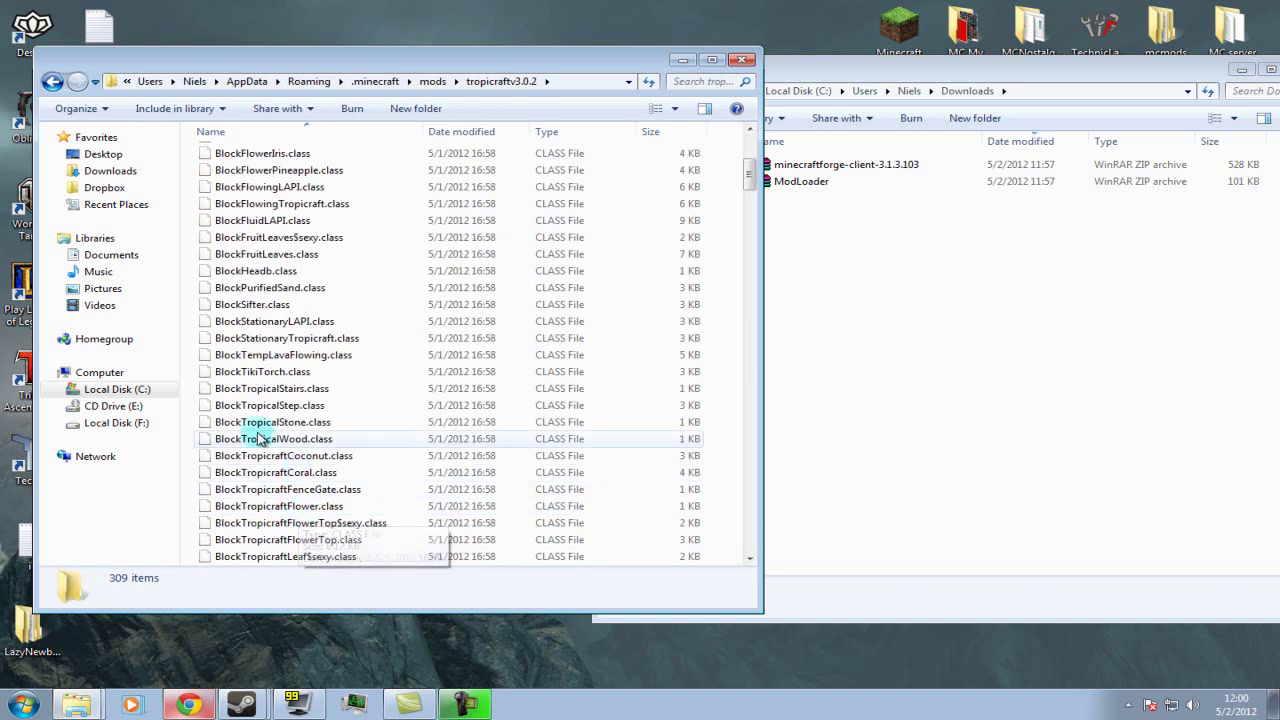
key(BackSpace)
click(303, 224)
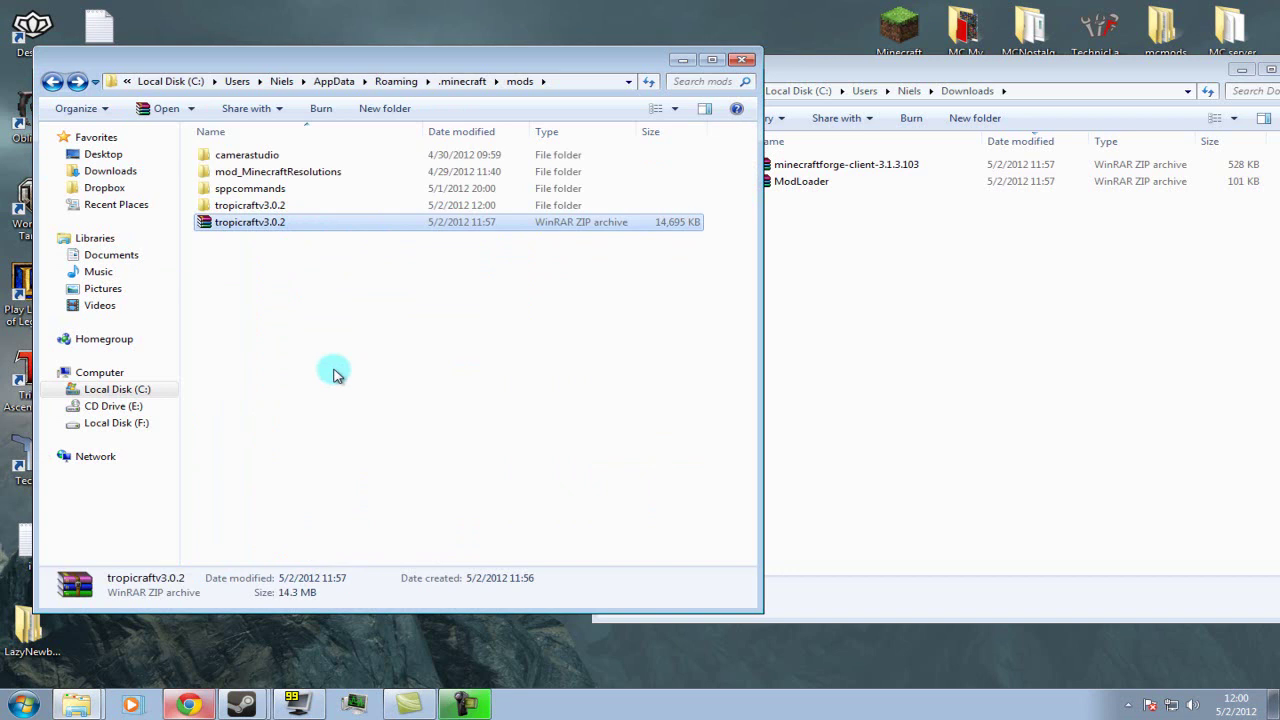
key(Delete)
key(Return)
click(912, 312)
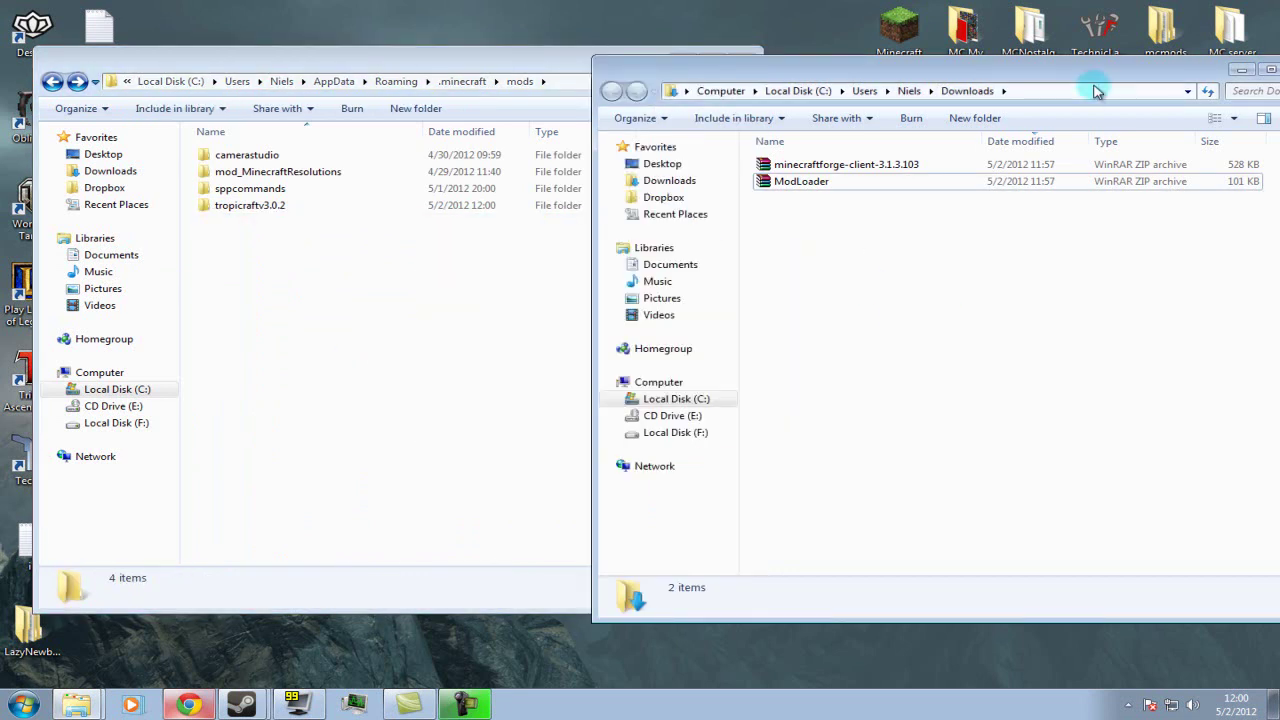
drag(1096, 91, 847, 91)
Step: Launch Minecraft from the desktop icon, log in, and maximise the game window
click(1055, 87)
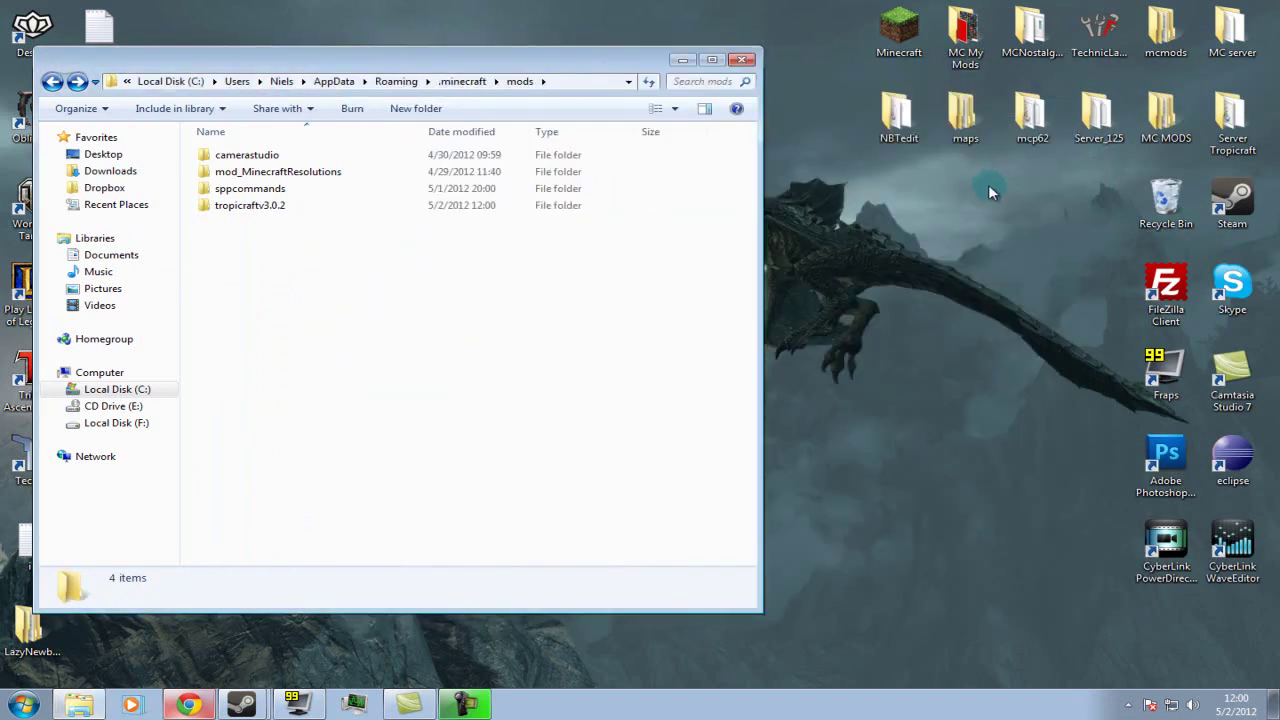
double_click(899, 30)
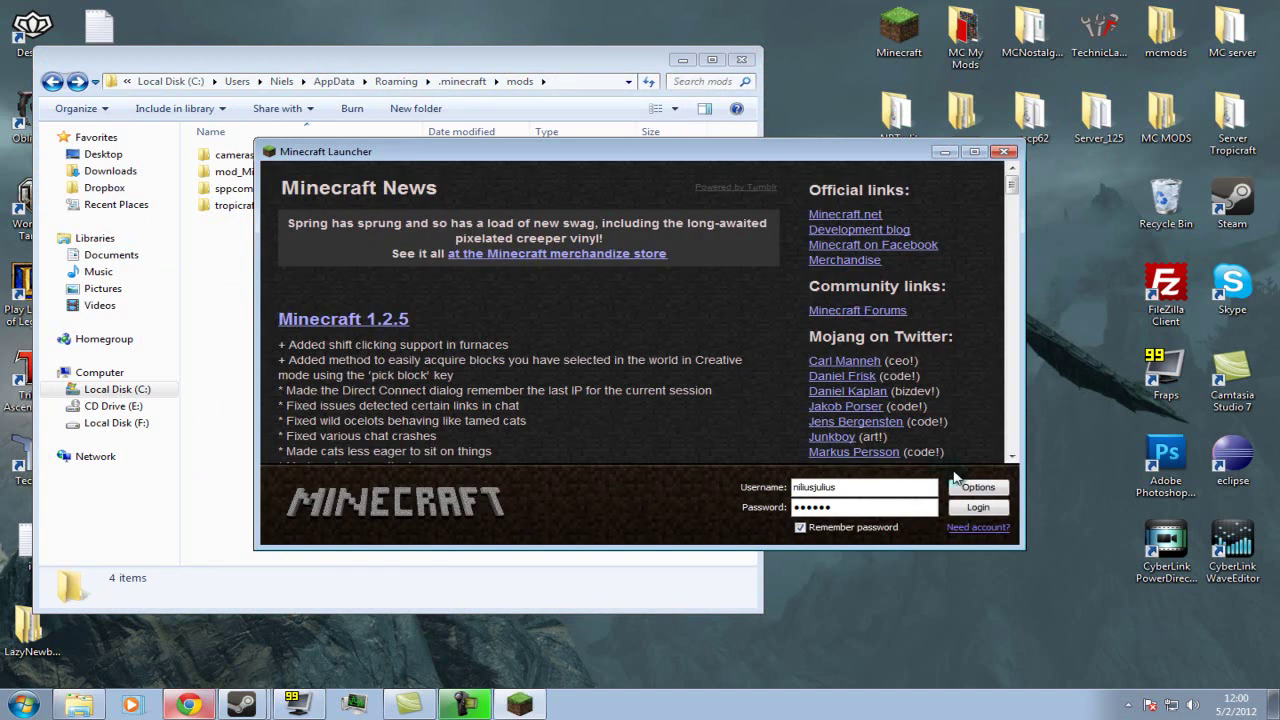
key(Return)
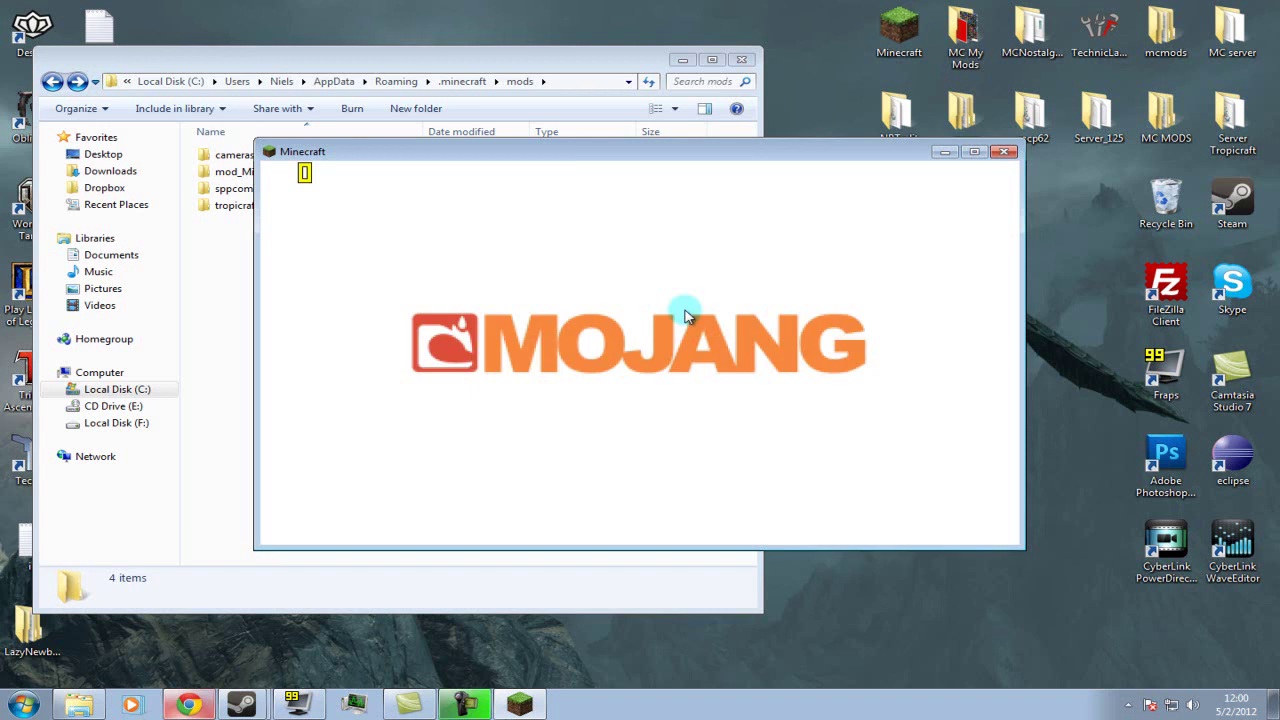
click(975, 151)
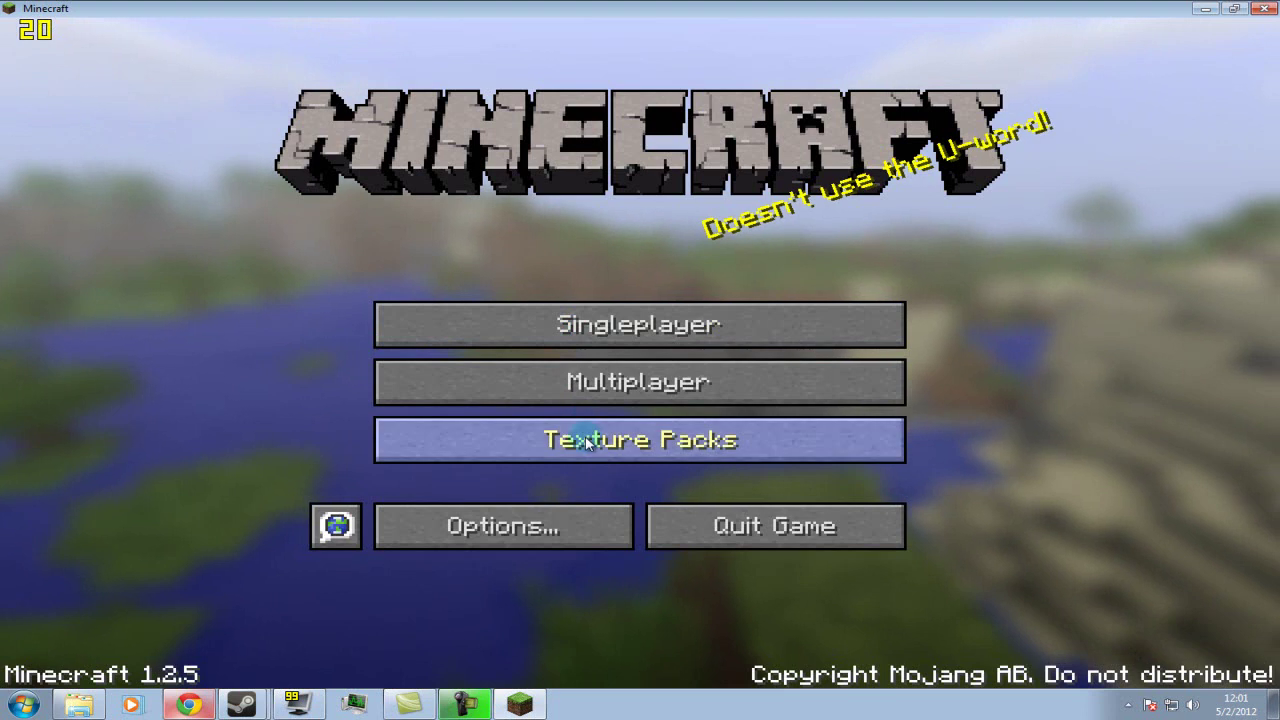
Step: Keep the Default texture pack and create a Creative-mode singleplayer world named New World
click(586, 437)
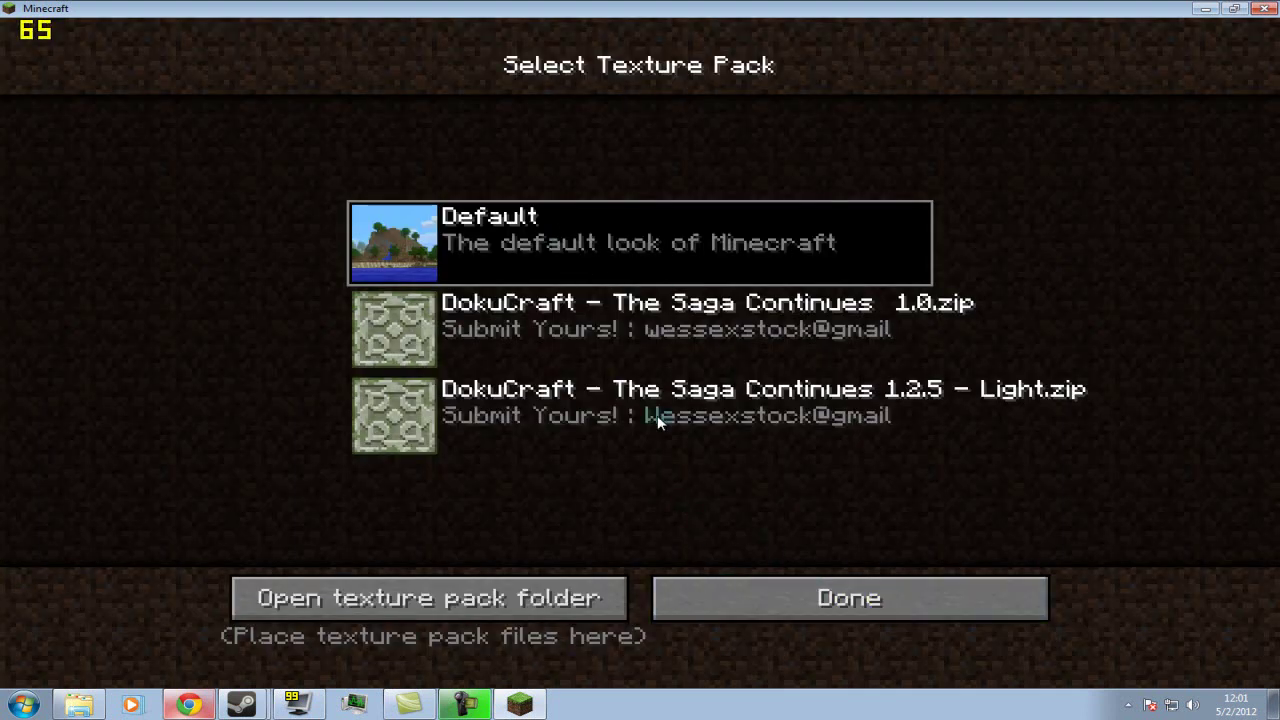
click(800, 598)
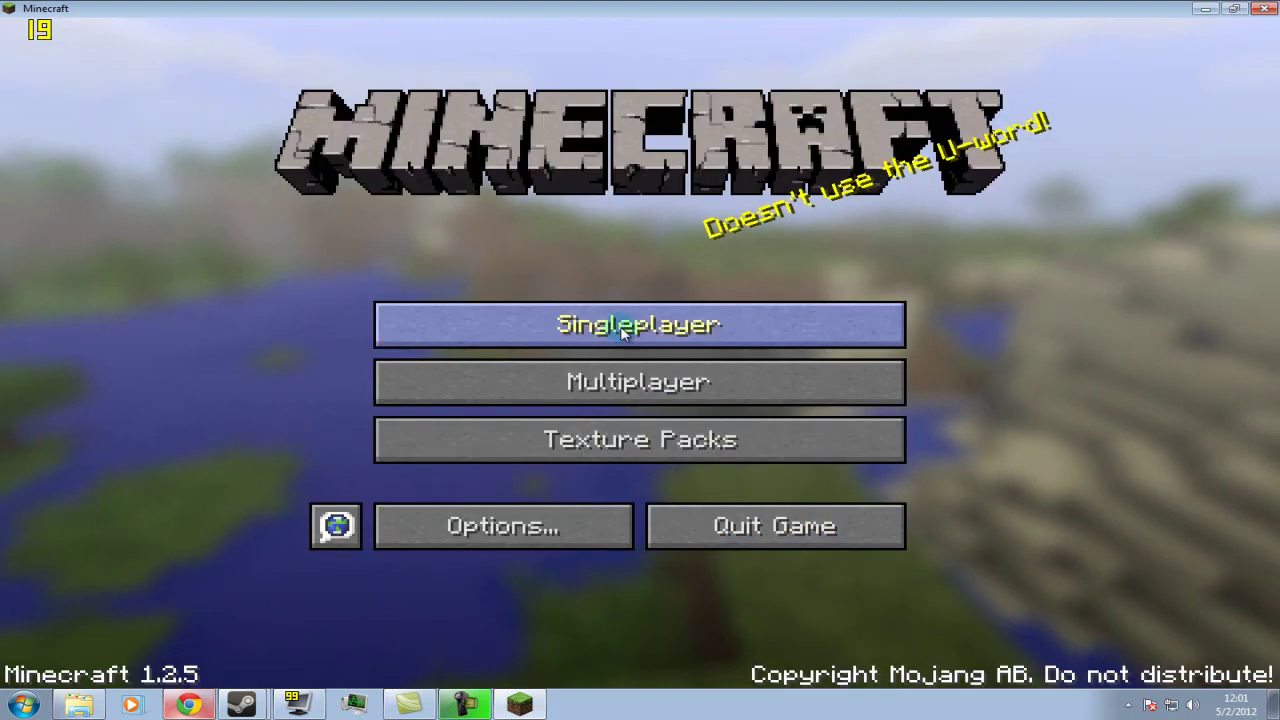
click(614, 350)
click(774, 605)
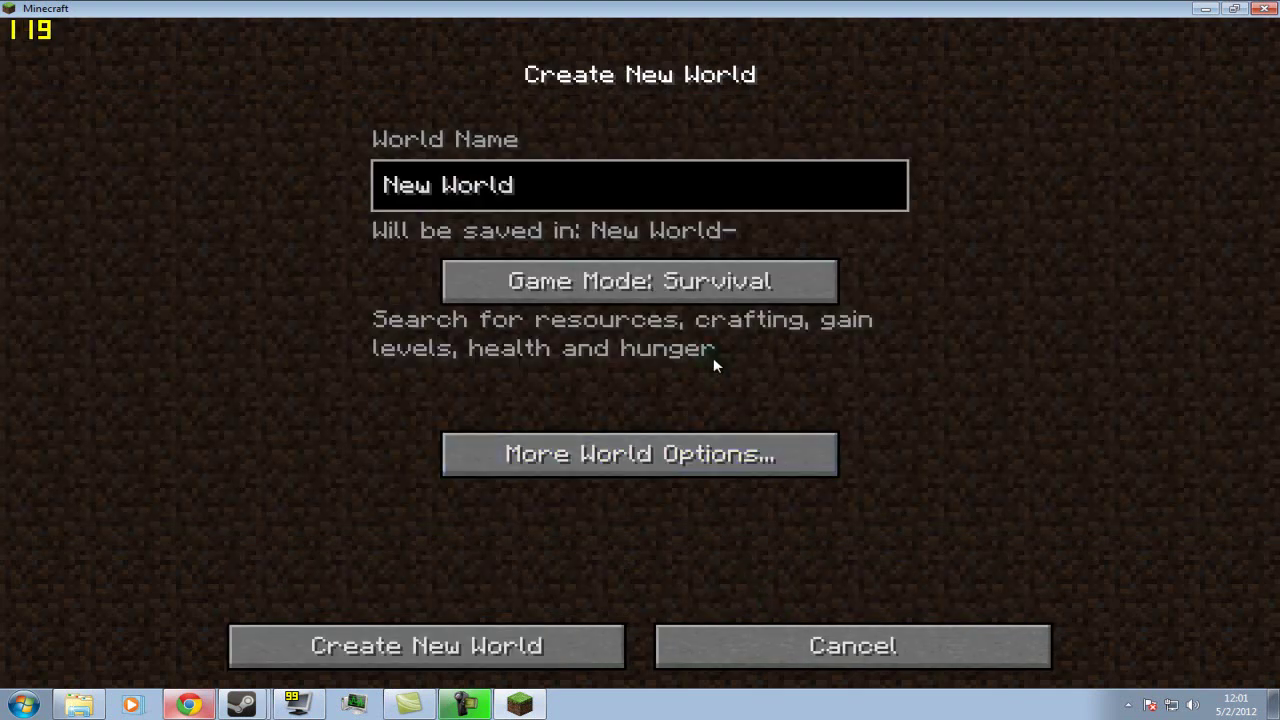
click(637, 289)
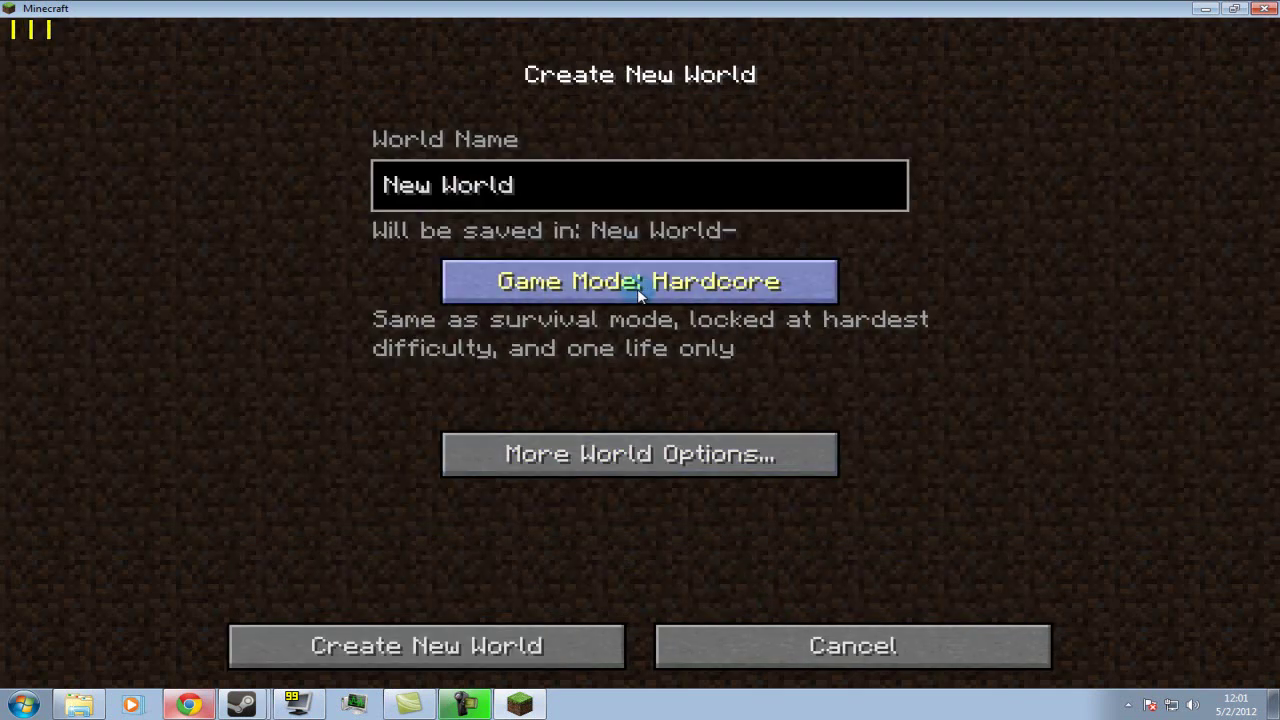
click(637, 289)
click(479, 647)
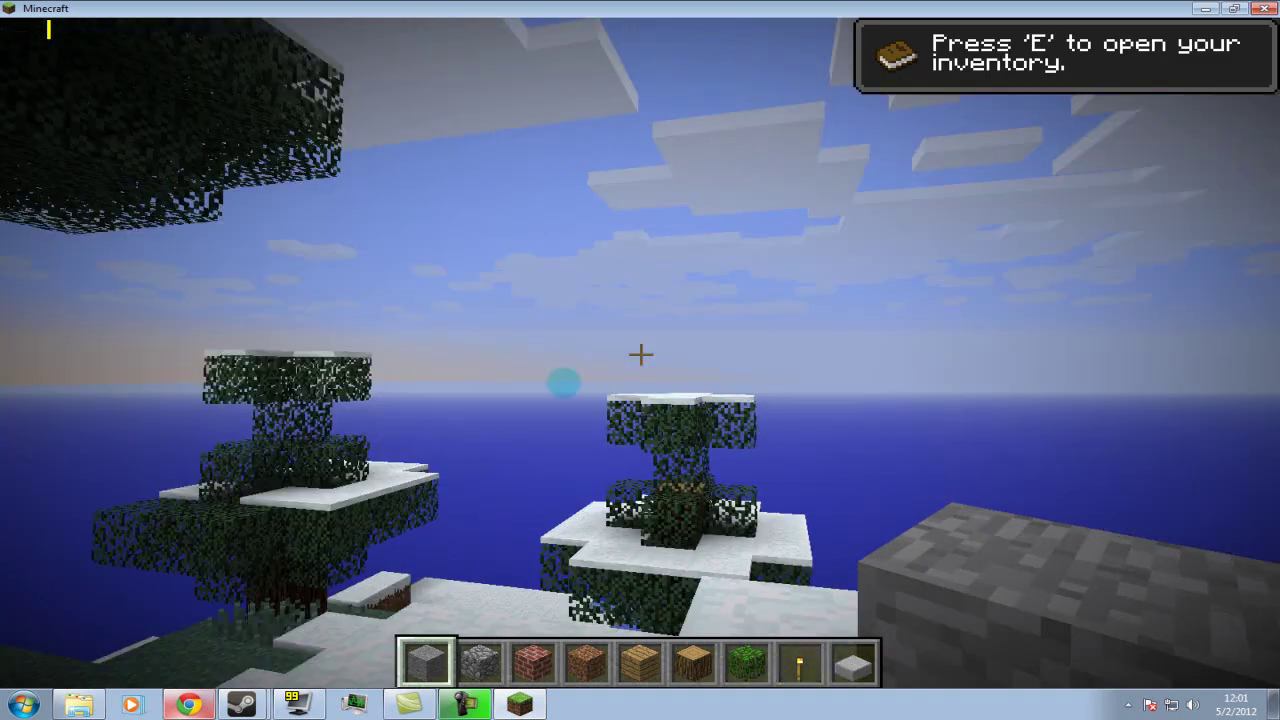
Step: Browse the creative inventory for Tropicraft items like Blow Gun, then Save and Quit to Title
key(e)
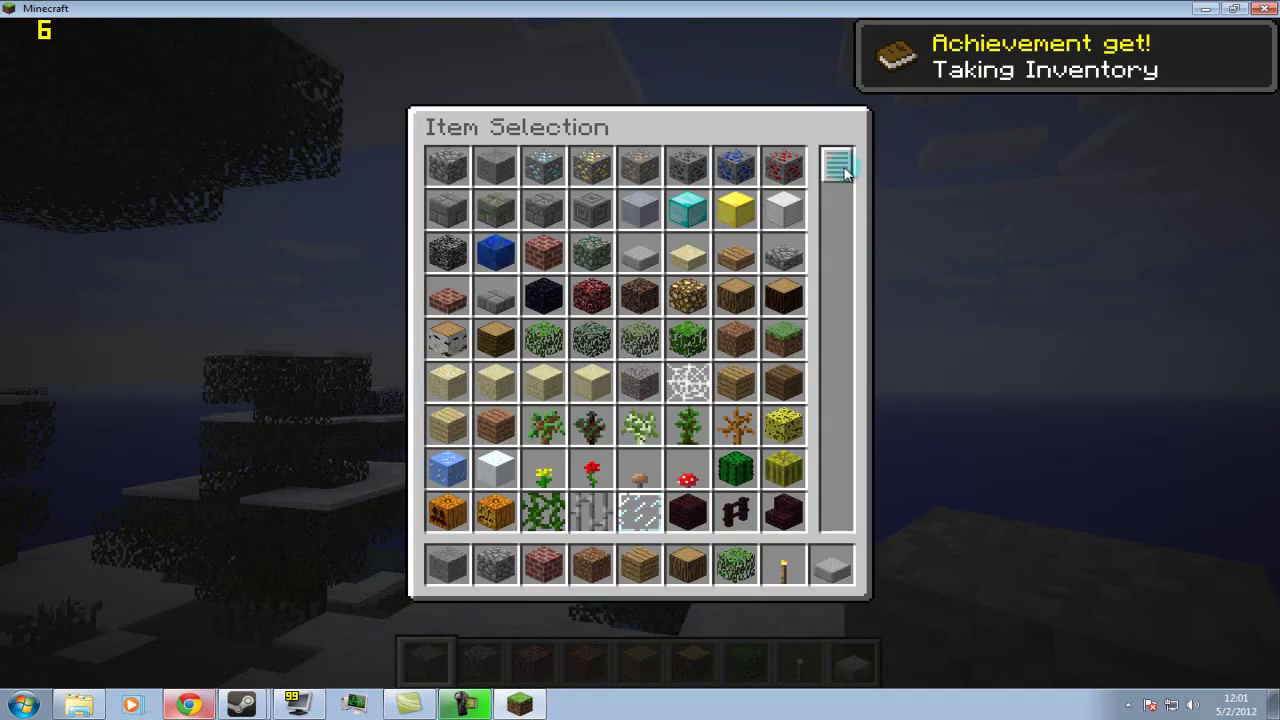
drag(845, 172, 838, 424)
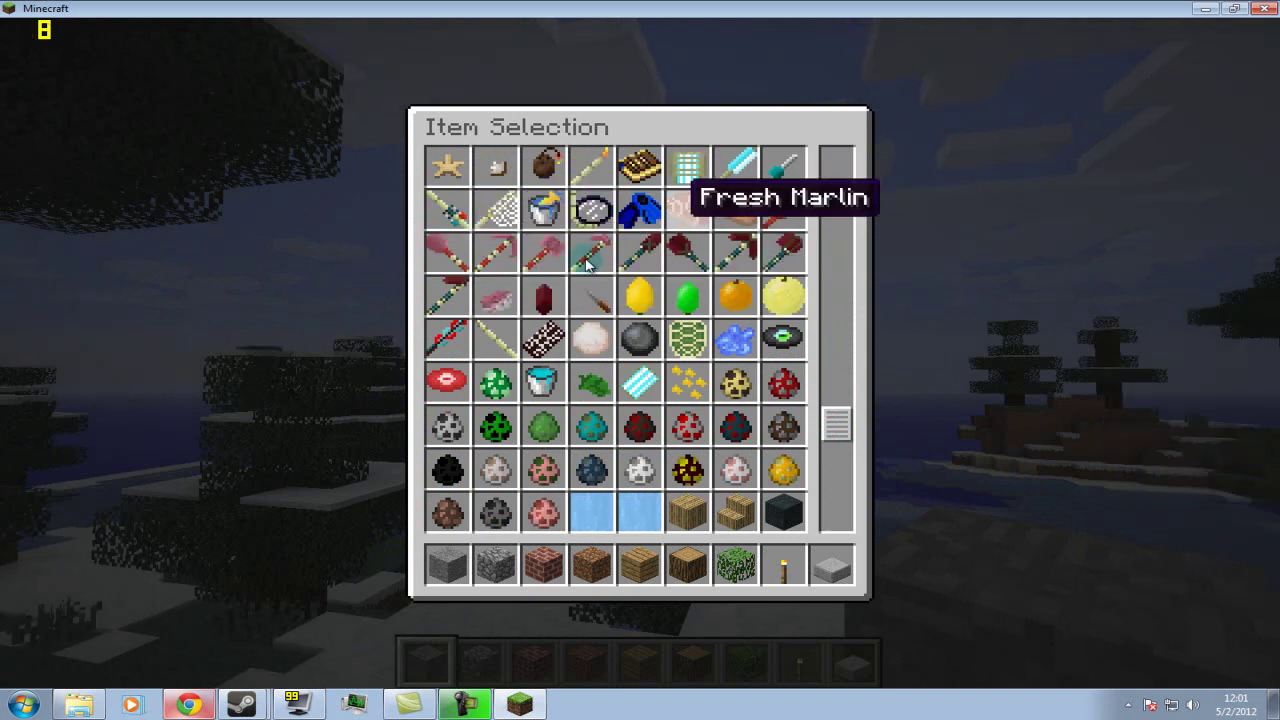
key(Escape)
key(Escape)
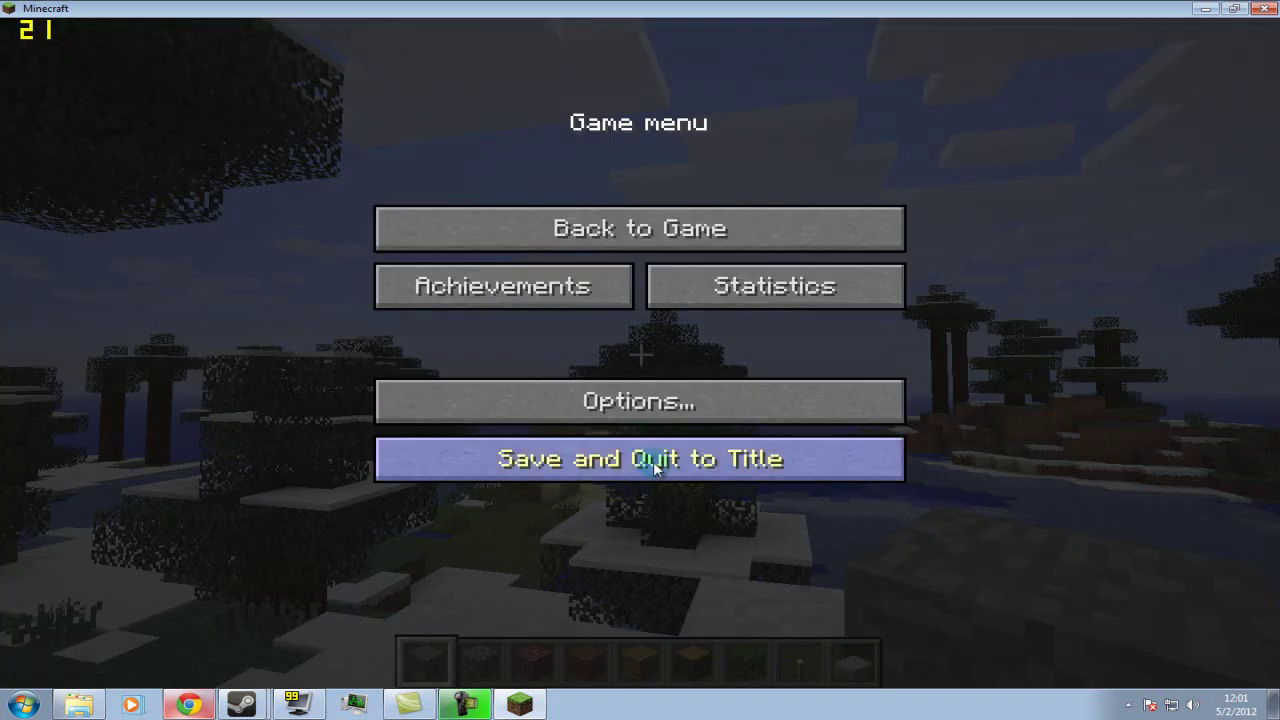
click(656, 467)
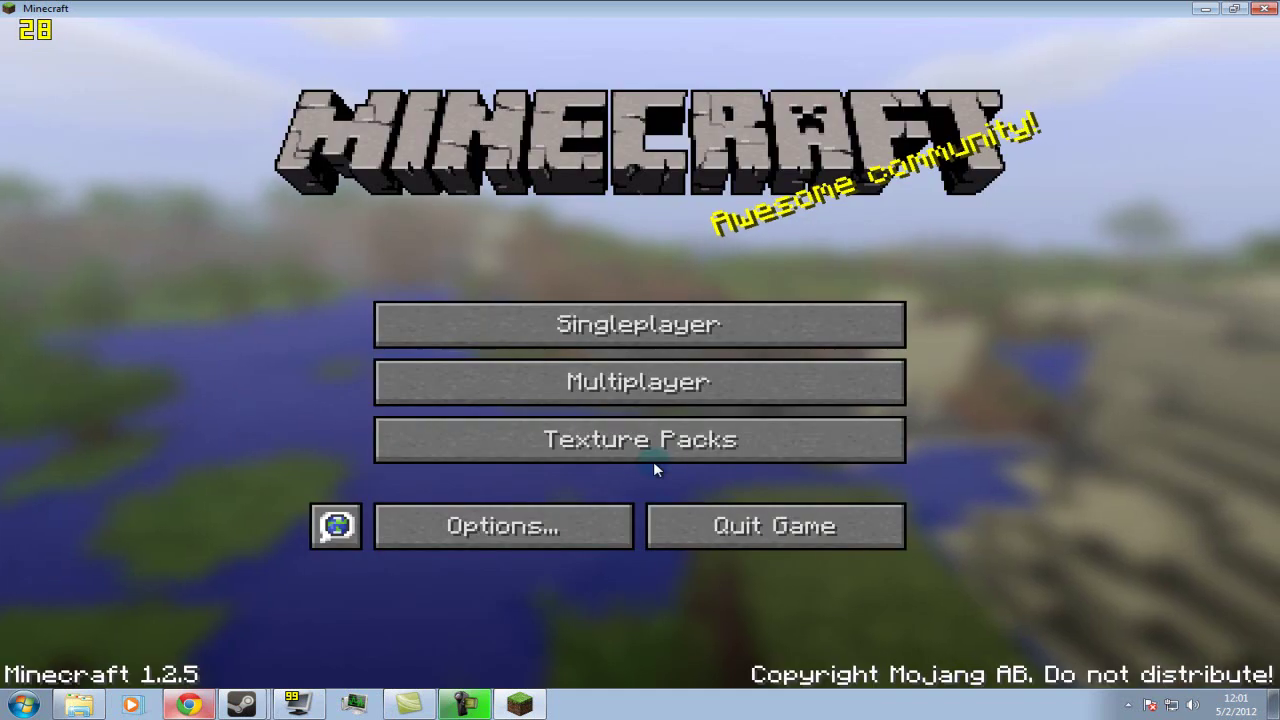